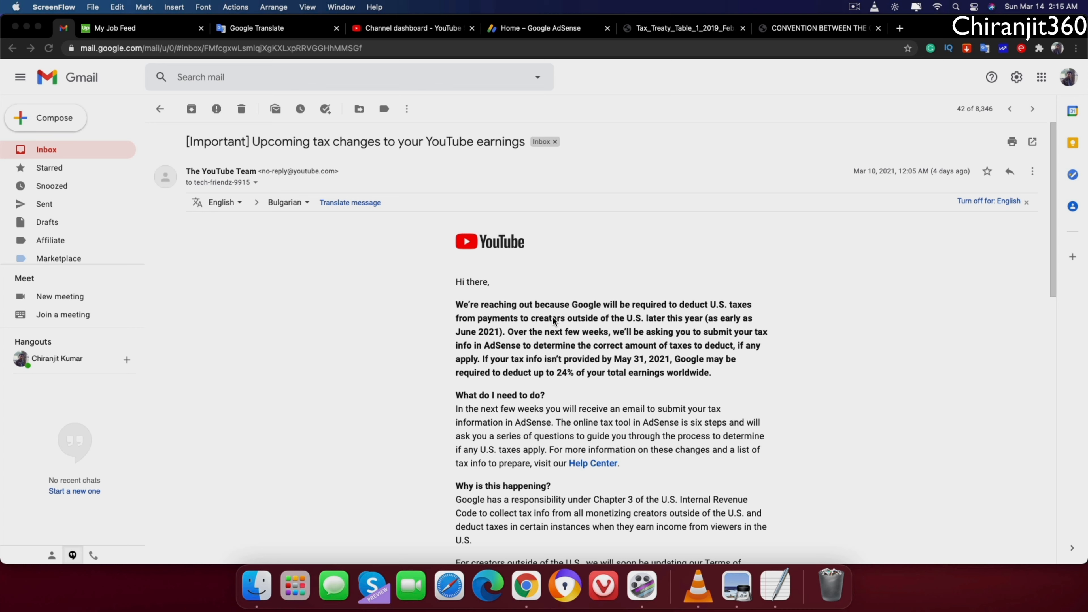
# Examine the royalties table in Tax_Treaty_Table_1_2019_Feb.pdf for Bangladesh's copyrights tax rate.
pyautogui.click(676, 31)
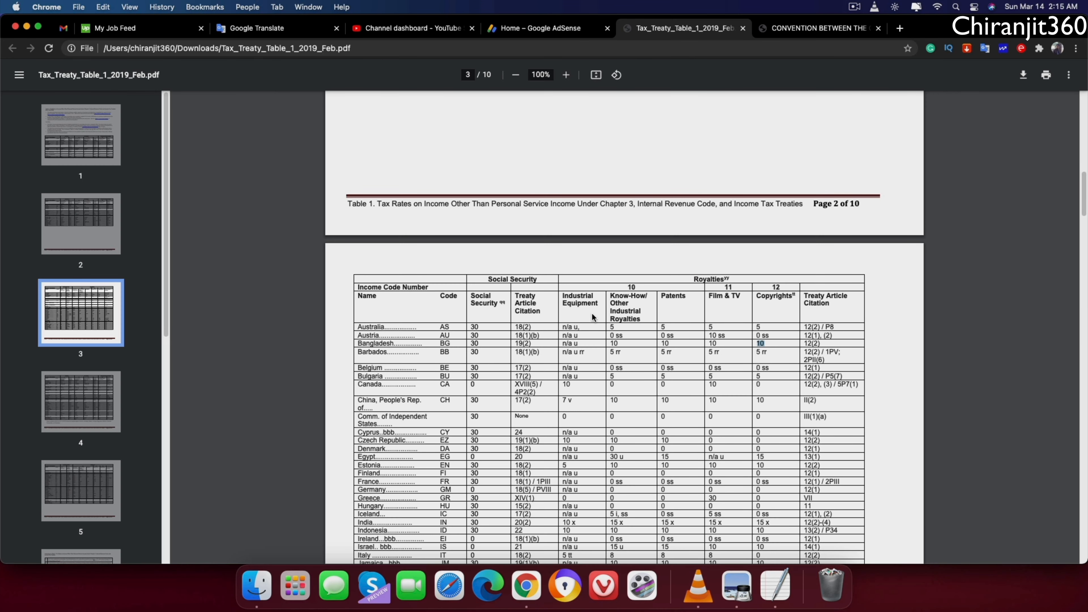
pyautogui.scroll(10, 618, 313)
pyautogui.scroll(-5, 618, 314)
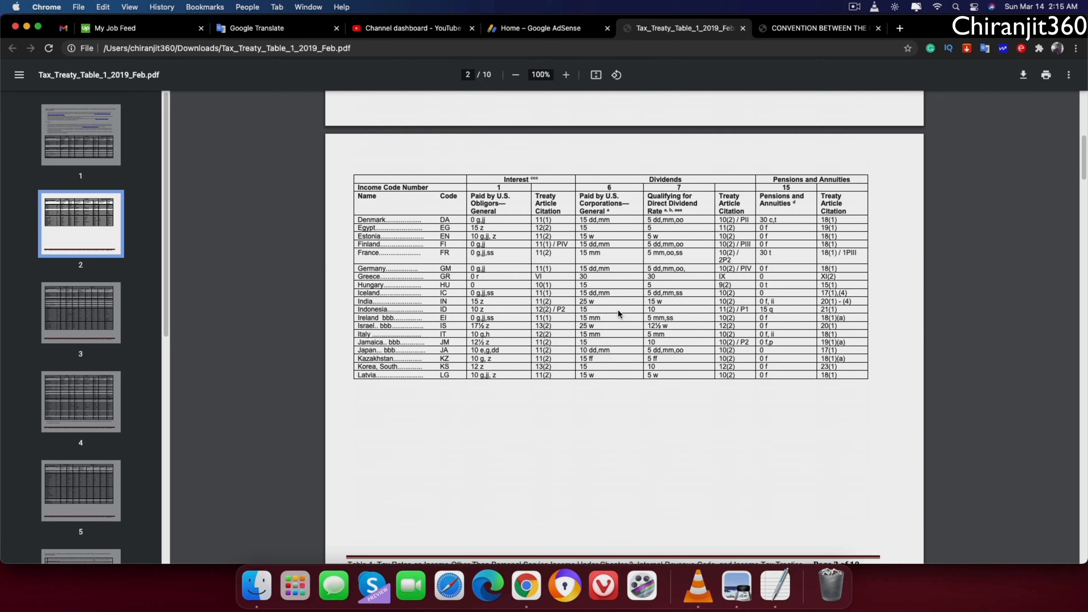
pyautogui.scroll(-8, 618, 313)
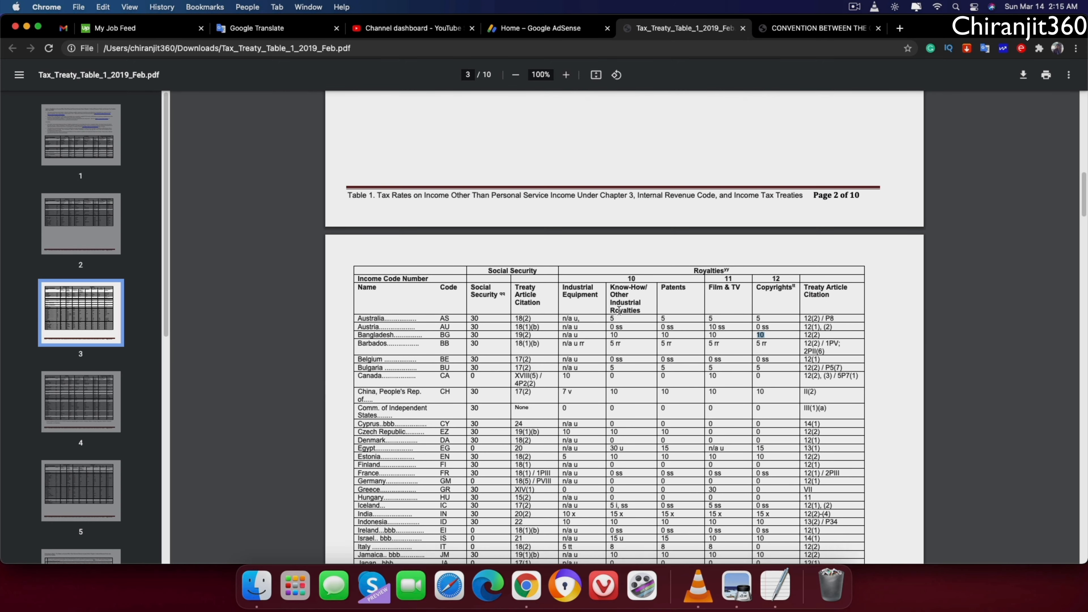
pyautogui.click(758, 251)
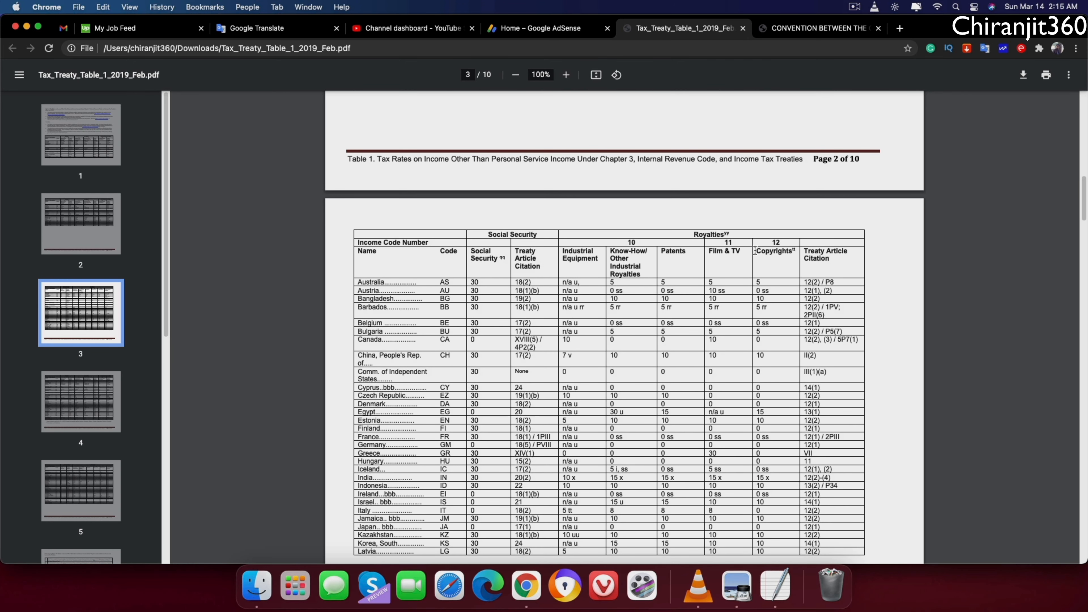
pyautogui.moveTo(757, 251); pyautogui.dragTo(796, 252)
pyautogui.scroll(-3, 755, 484)
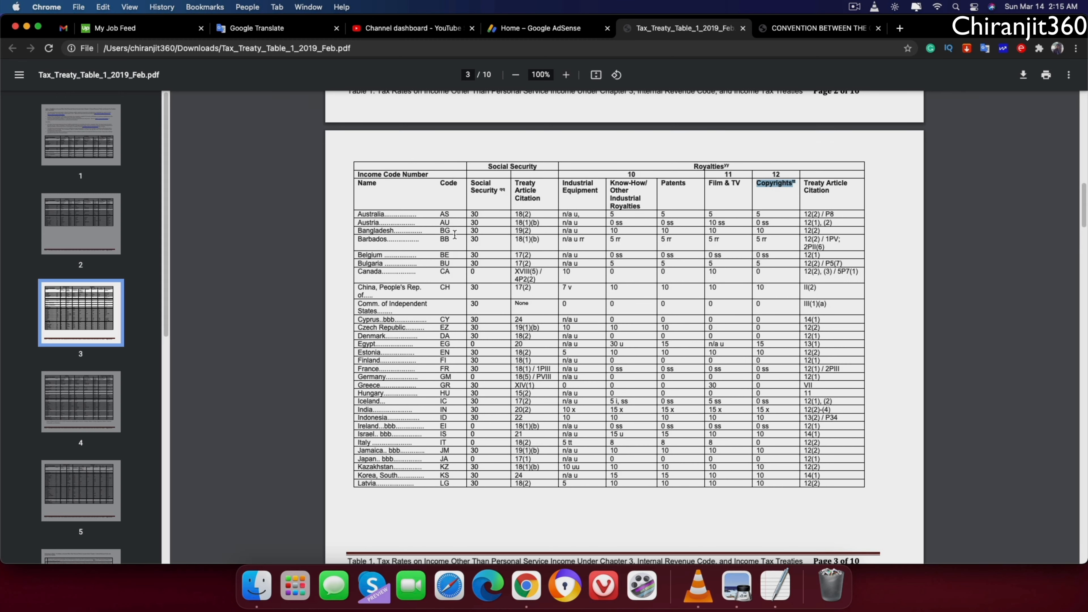
pyautogui.doubleClick(762, 231)
# Switch to Google AdSense and start adding United States tax info from the tax info management page.
pyautogui.click(544, 28)
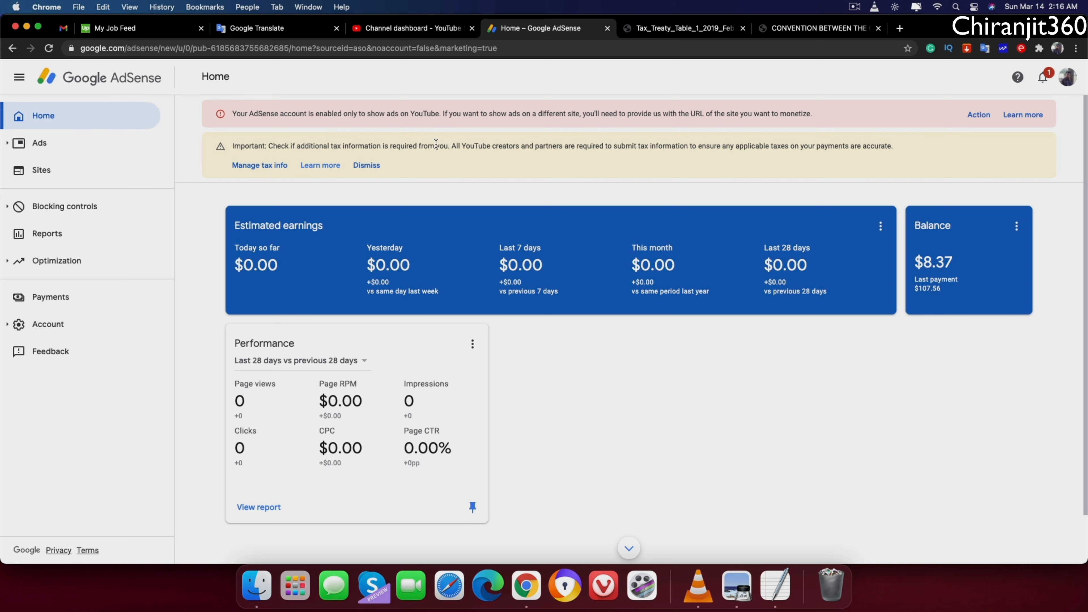
pyautogui.click(267, 168)
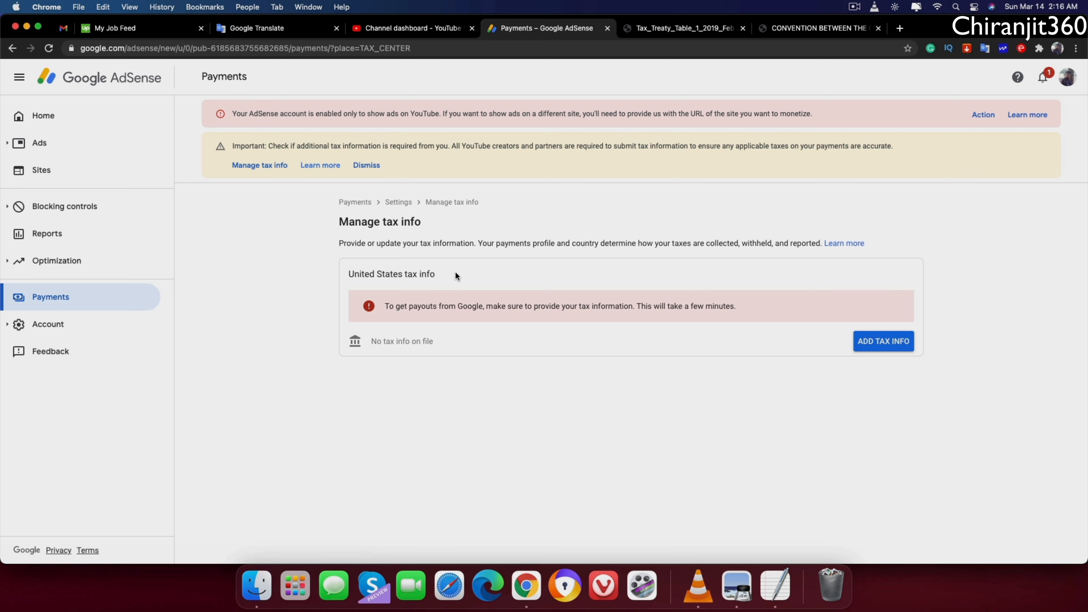
pyautogui.click(890, 342)
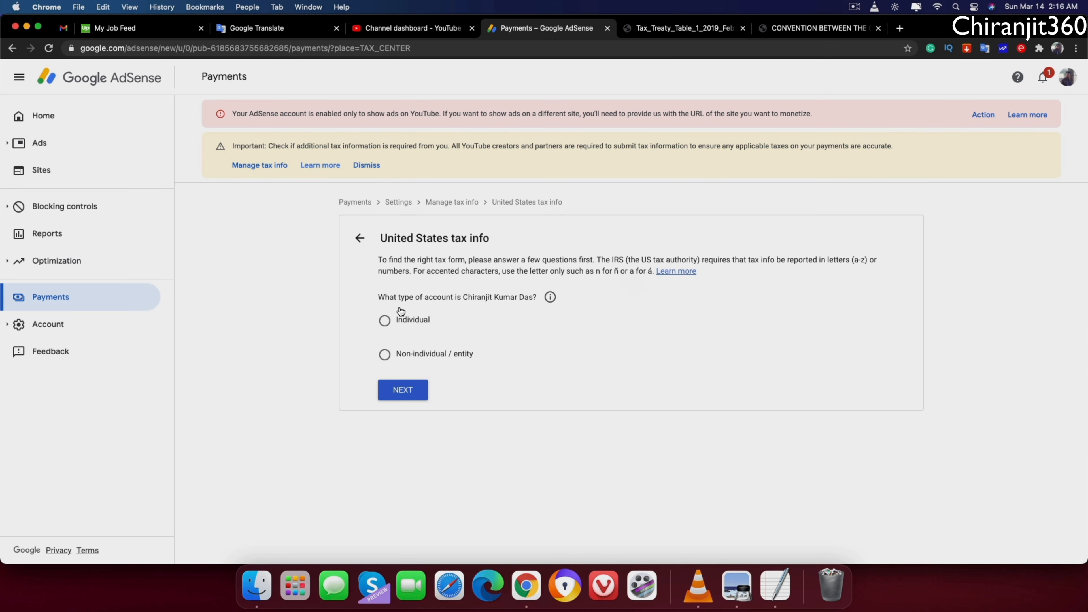
# Declare the account type as Individual and answer No to being a US citizen or resident.
pyautogui.click(387, 324)
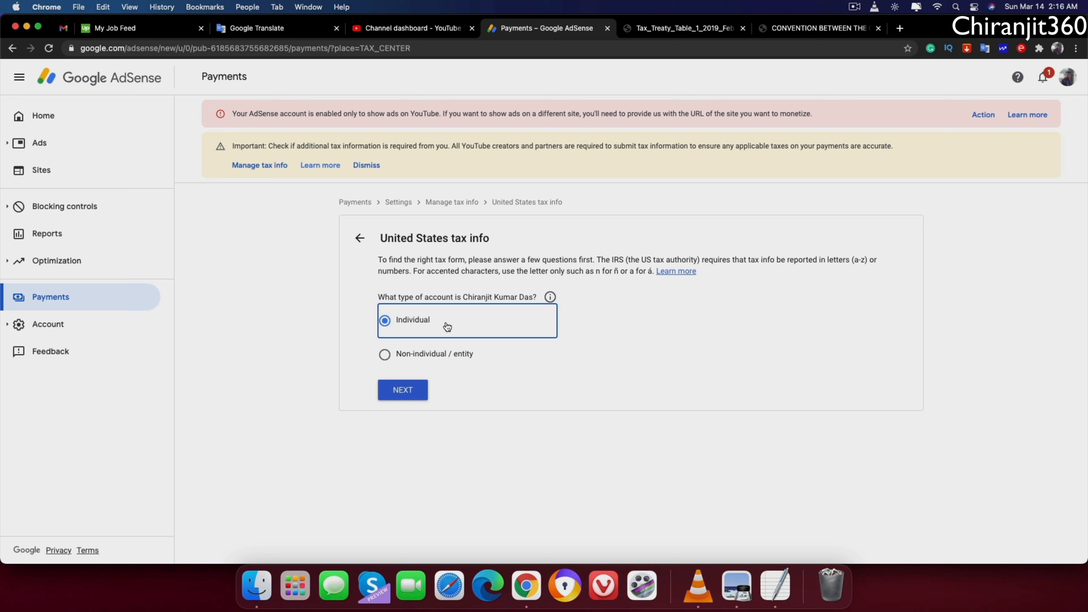
pyautogui.click(403, 390)
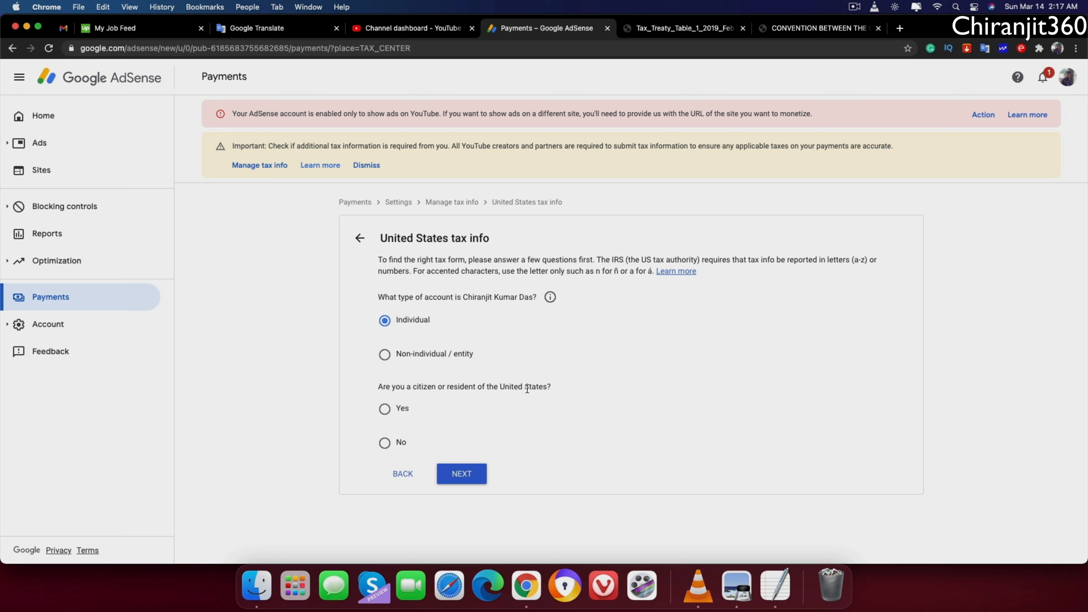
pyautogui.click(385, 444)
pyautogui.click(465, 474)
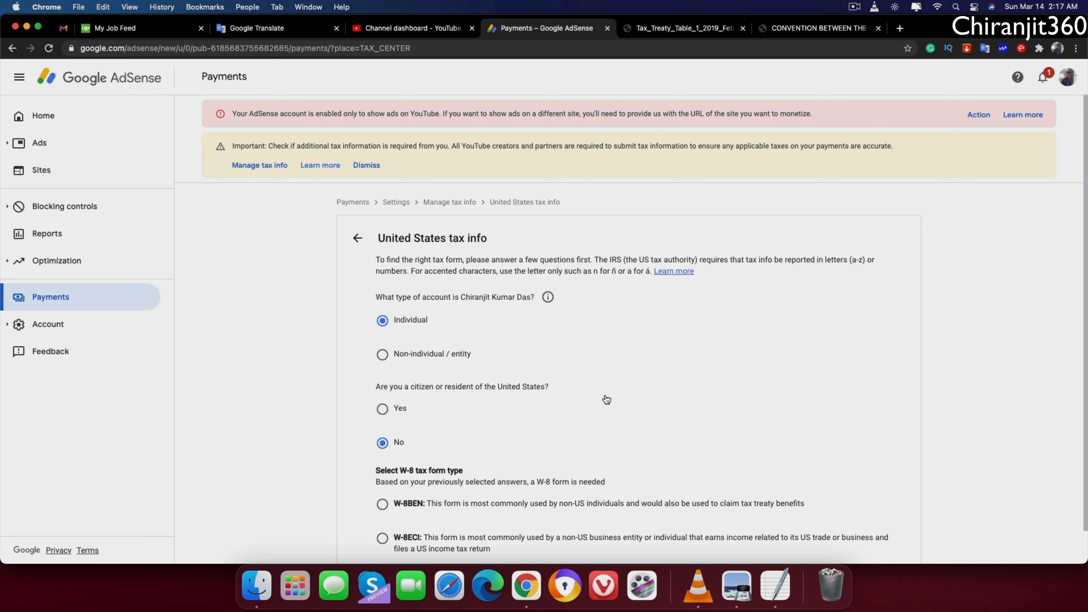
# Choose W-8BEN as the W-8 tax form type and start the form.
pyautogui.scroll(-1, 594, 356)
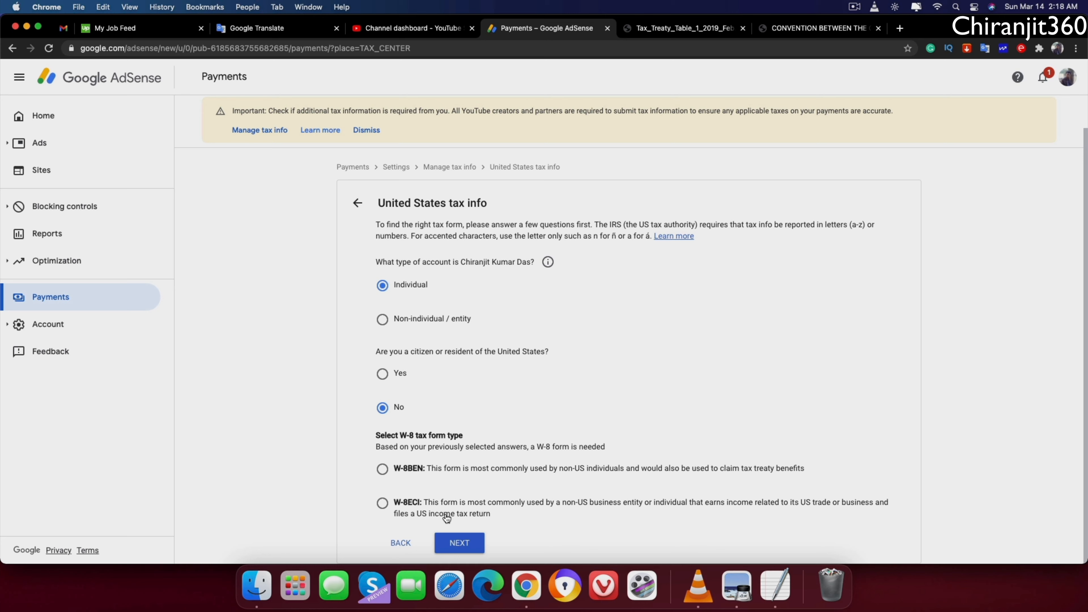
pyautogui.click(382, 469)
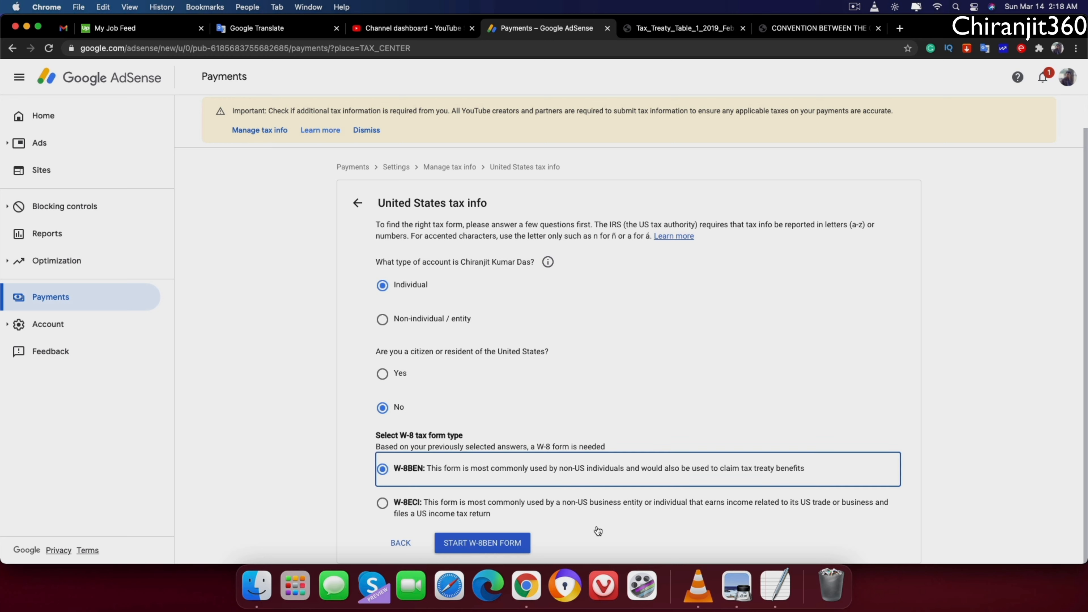
pyautogui.click(497, 547)
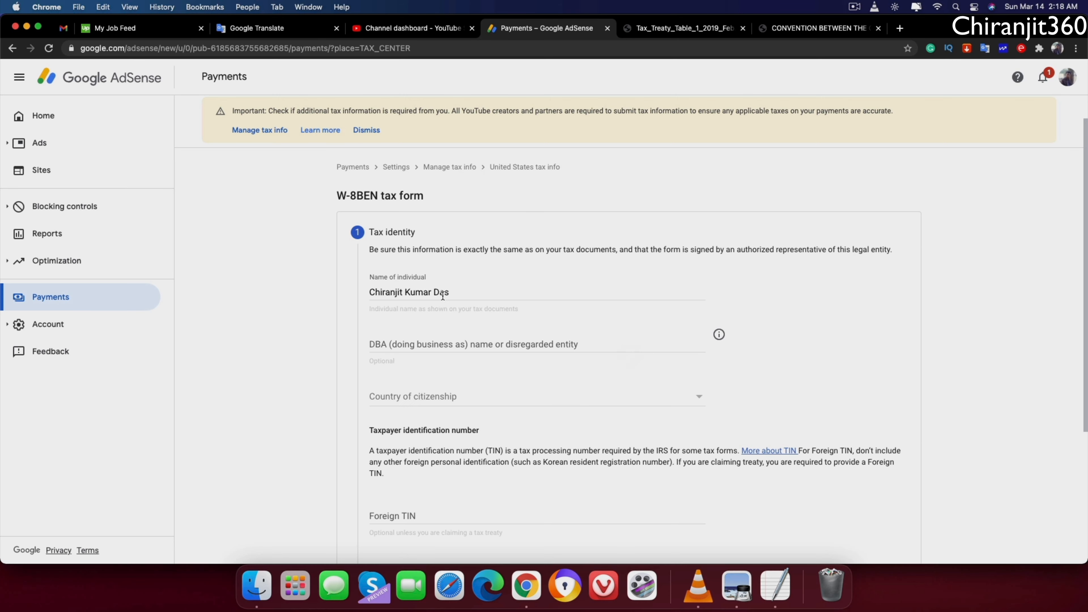
# Leave the optional DBA name empty and set the country of citizenship to Bangladesh in the tax identity section.
pyautogui.scroll(-1, 506, 322)
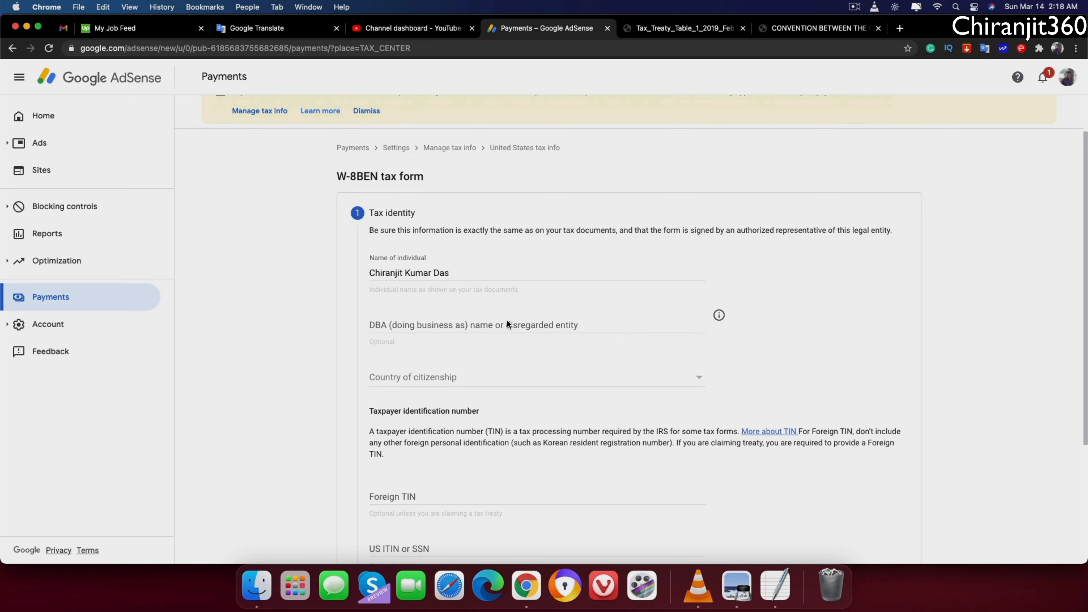
pyautogui.scroll(-1, 526, 345)
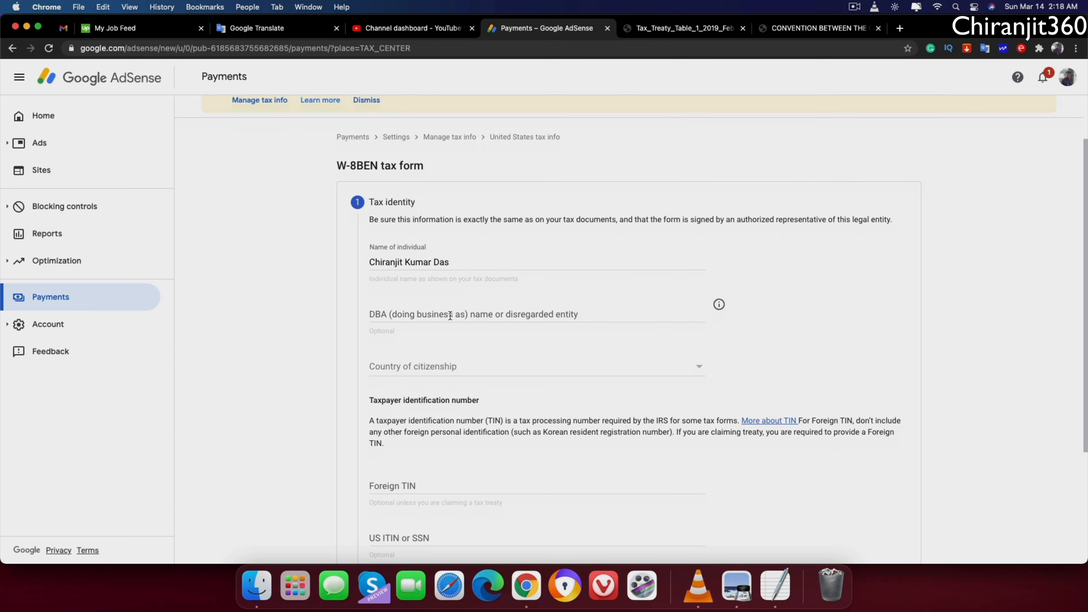
pyautogui.click(527, 314)
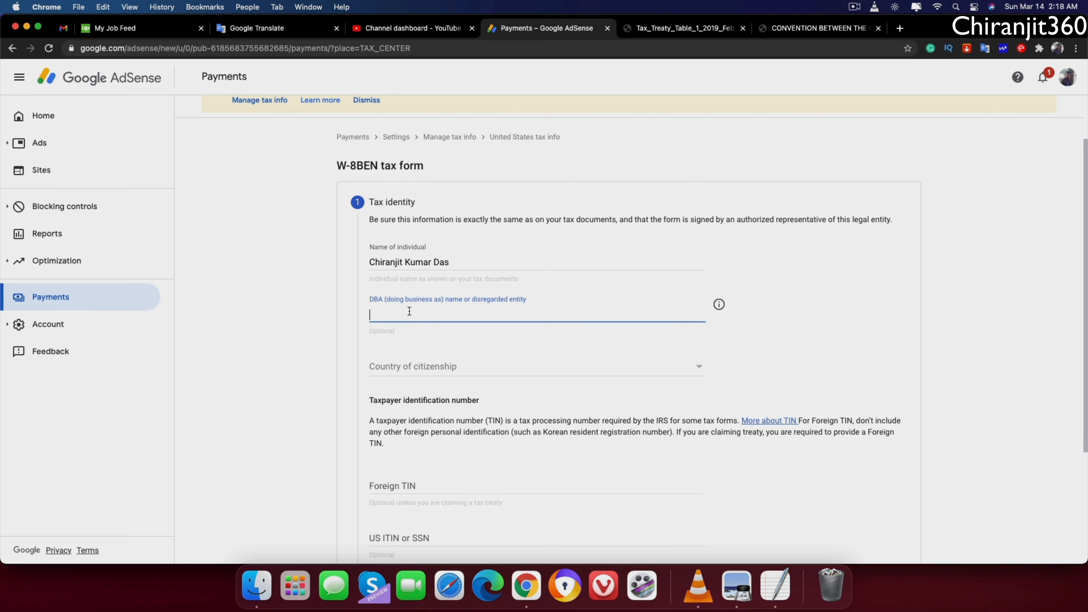
pyautogui.click(343, 340)
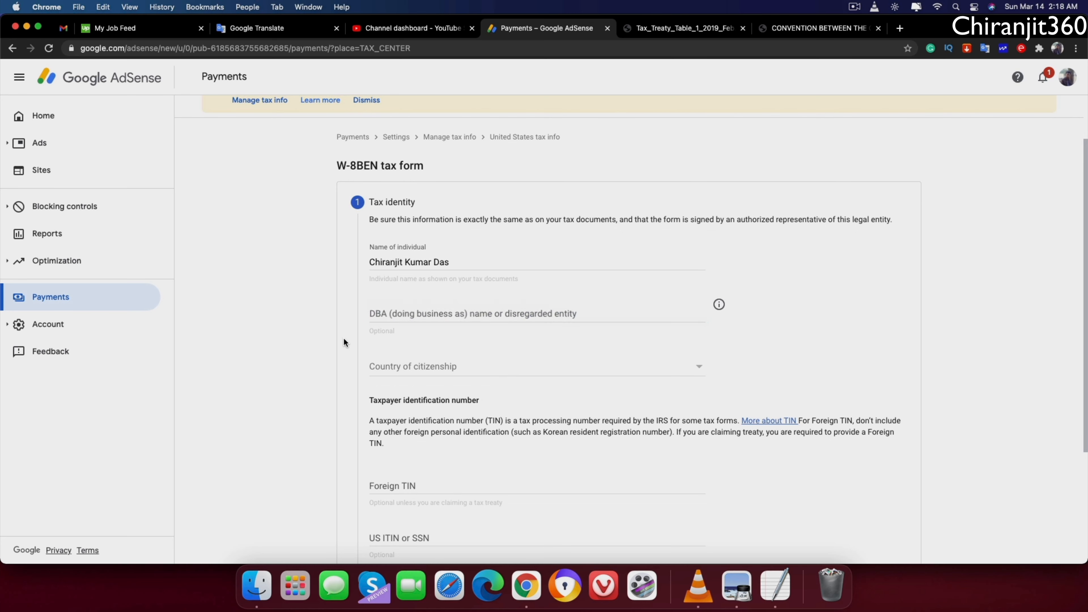
pyautogui.scroll(-2, 434, 338)
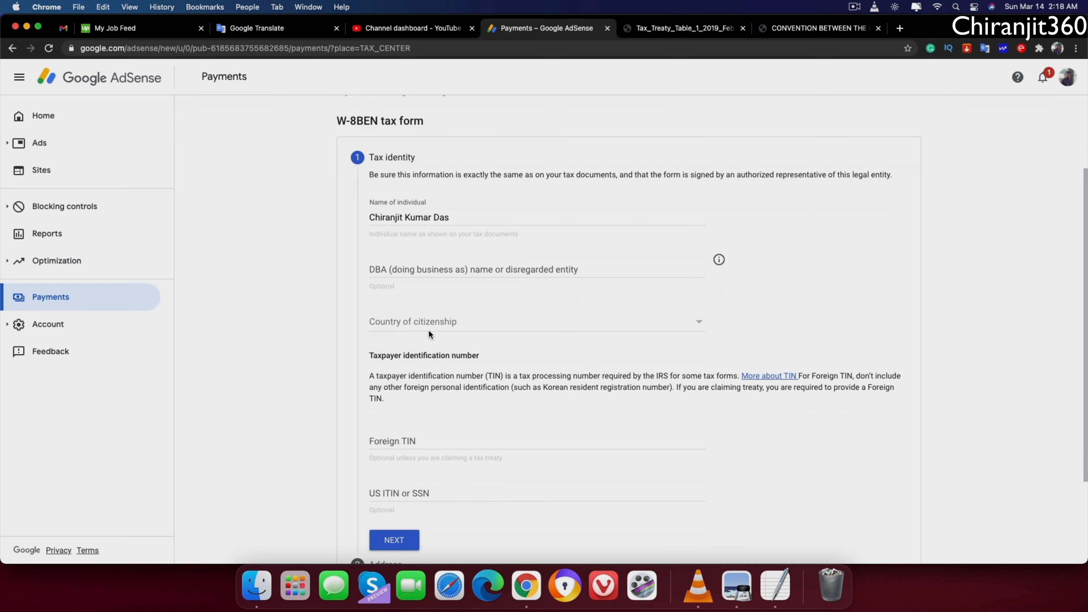
pyautogui.click(437, 326)
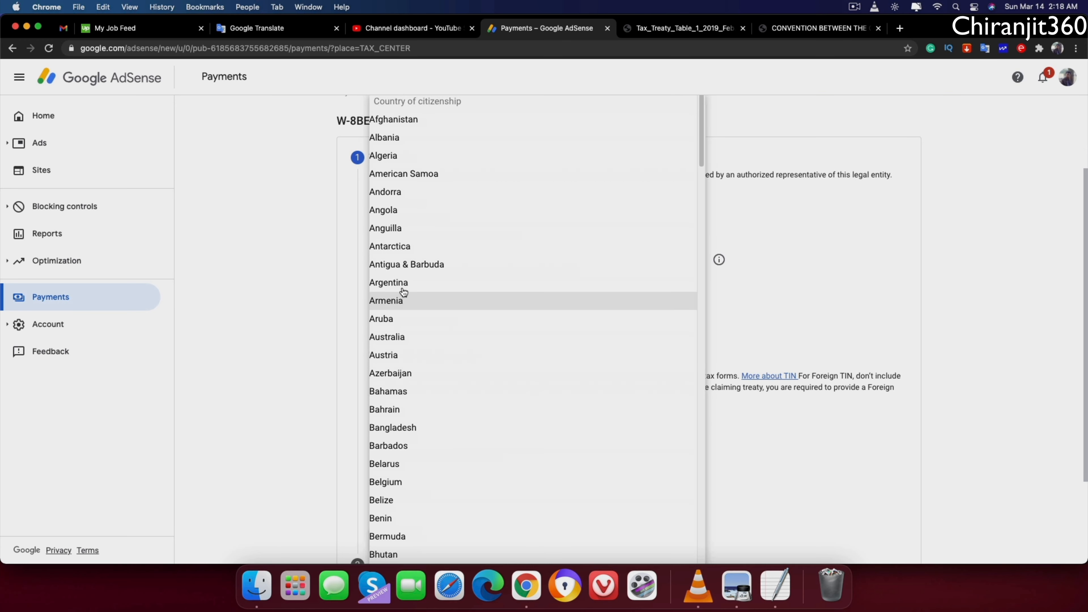
pyautogui.click(412, 428)
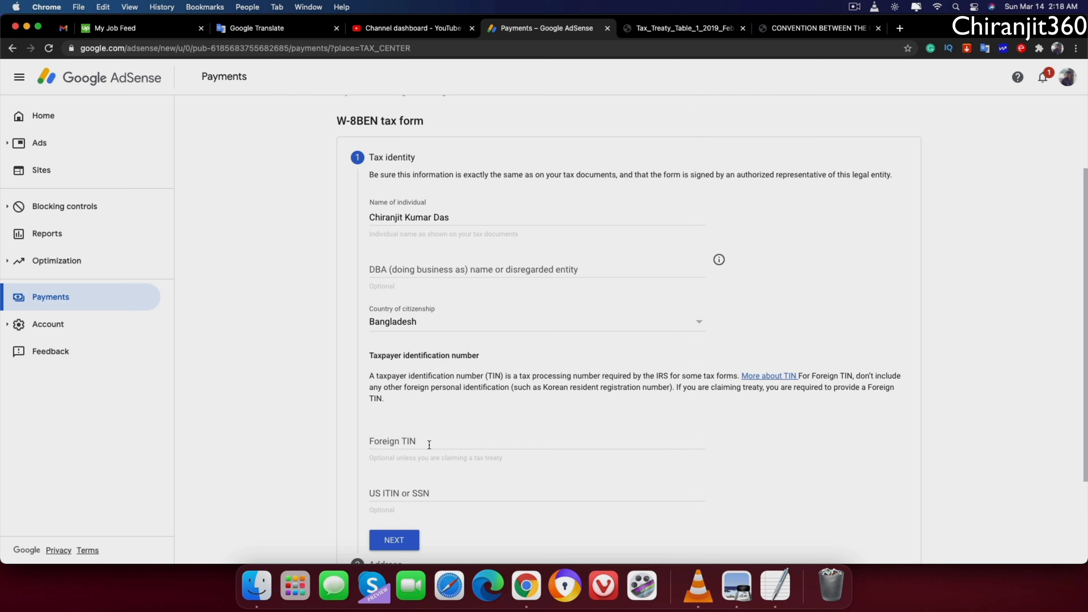
# Enter the foreign taxpayer identification number and complete the tax identity section.
pyautogui.scroll(-2, 434, 407)
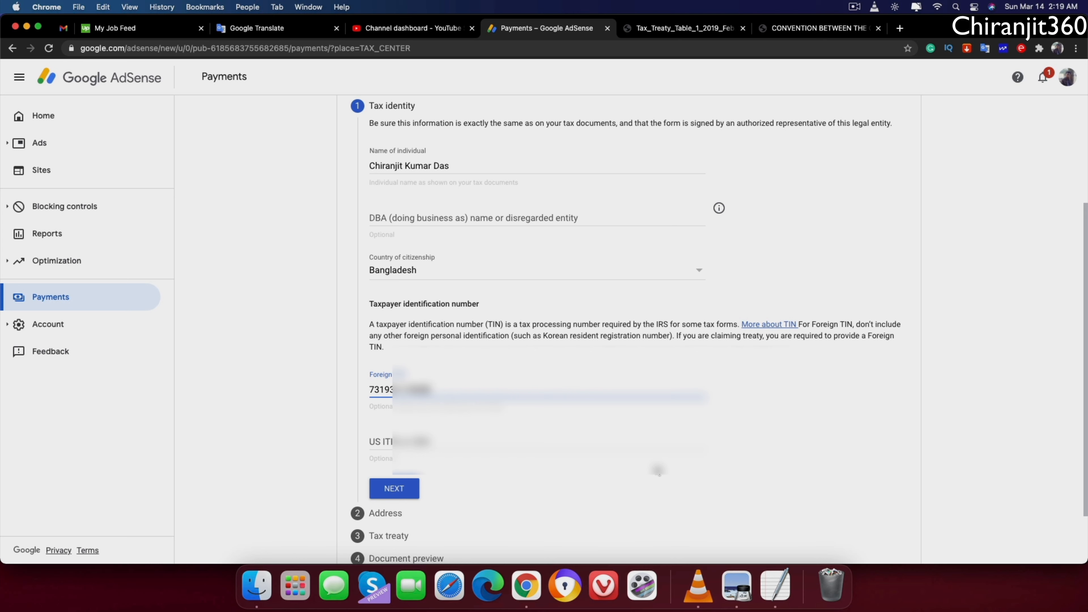
pyautogui.scroll(-1, 667, 463)
pyautogui.scroll(-2, 669, 466)
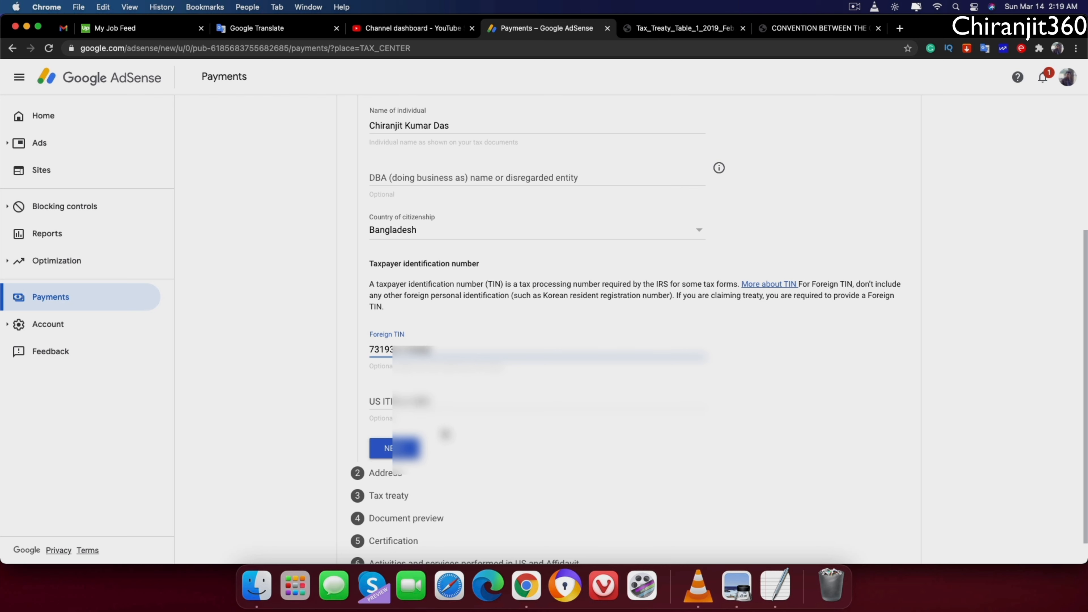
pyautogui.click(405, 448)
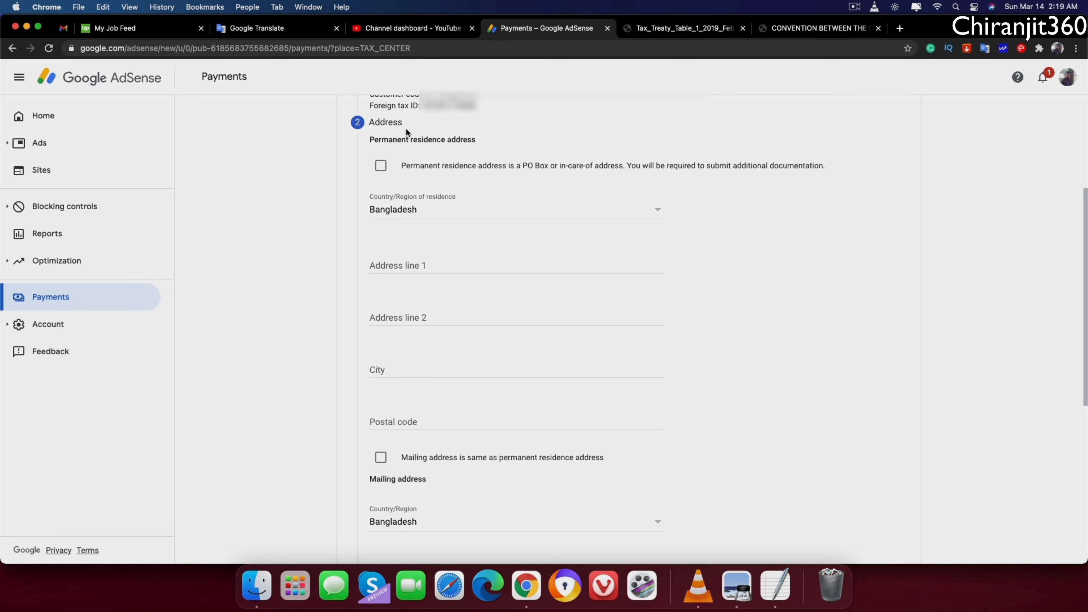
# Fill in the permanent residence address, mark the mailing address as the same, and complete the address section.
pyautogui.scroll(1, 461, 320)
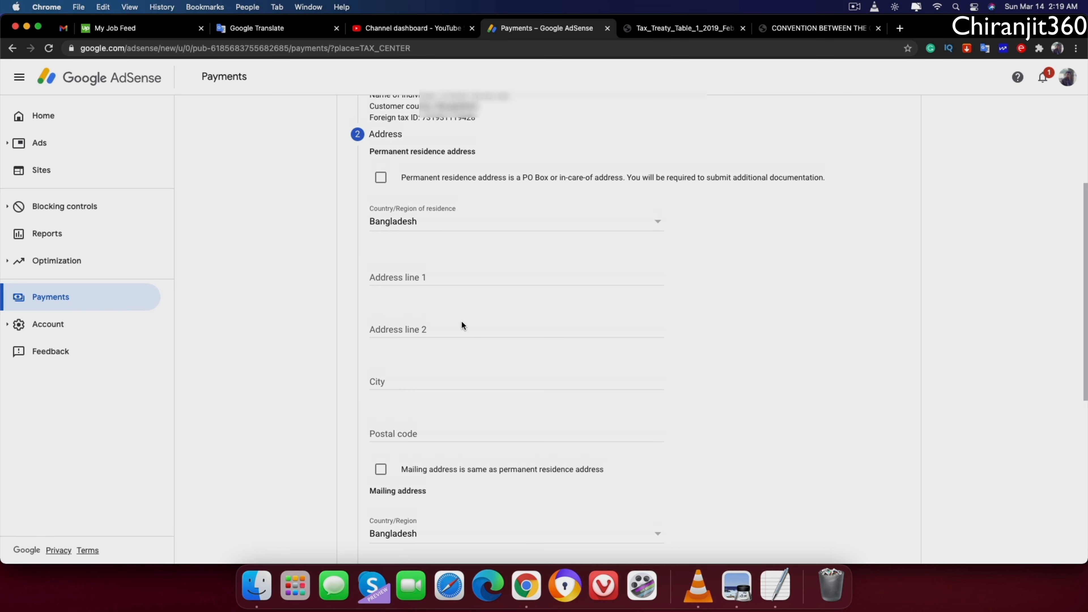
pyautogui.scroll(5, 462, 325)
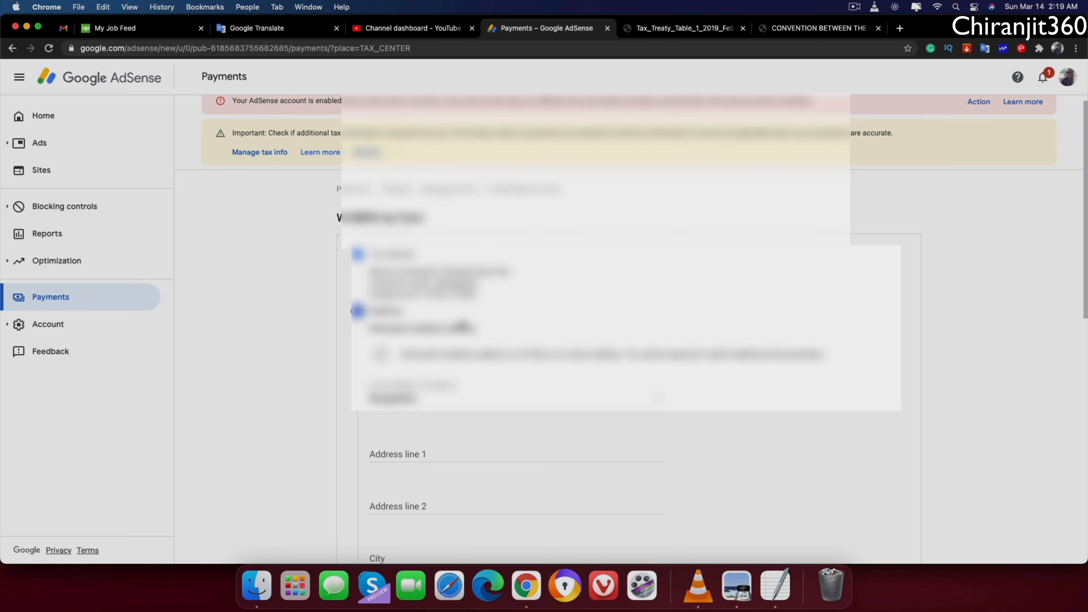
pyautogui.scroll(-4, 486, 296)
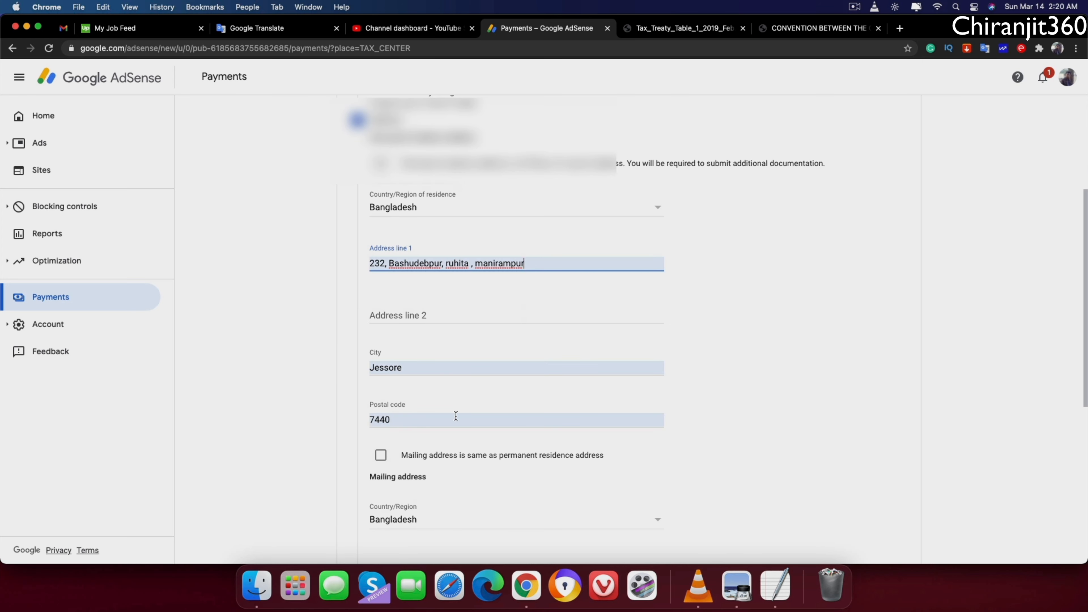
pyautogui.scroll(-1, 435, 410)
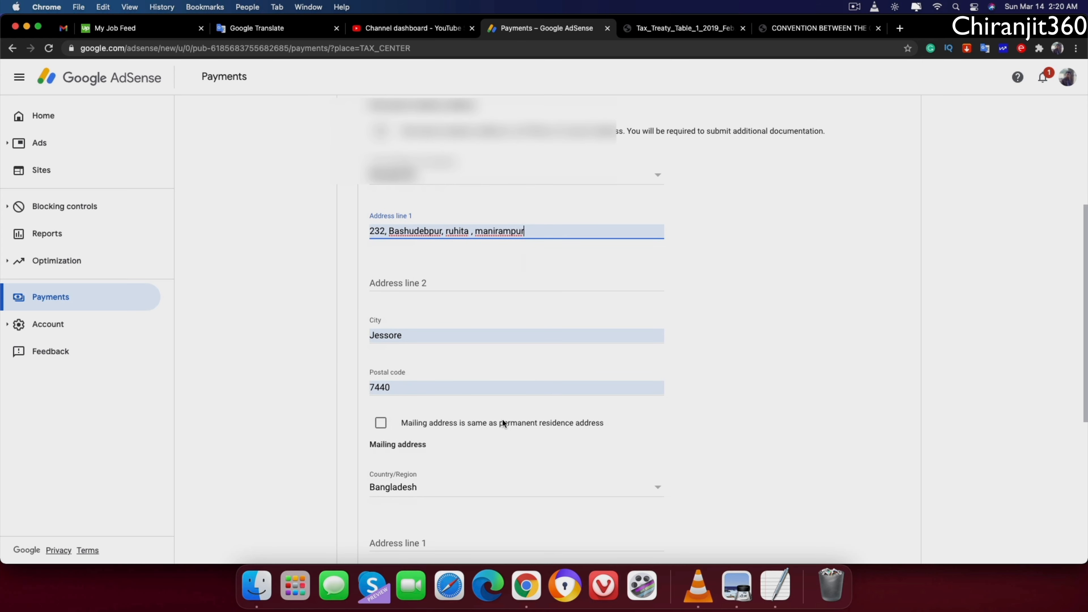
pyautogui.click(383, 427)
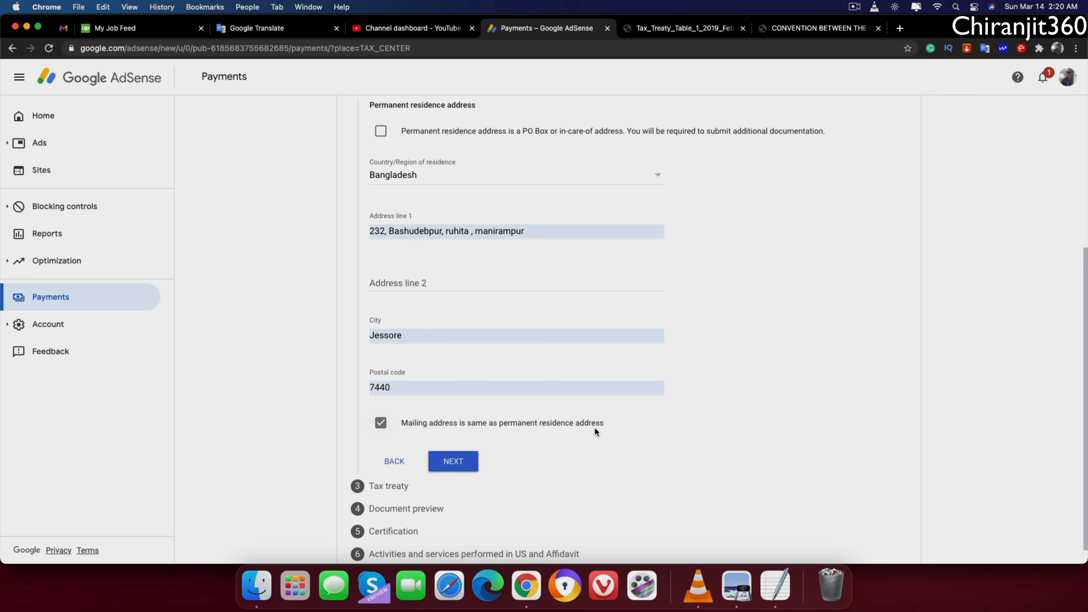
pyautogui.scroll(-1, 581, 421)
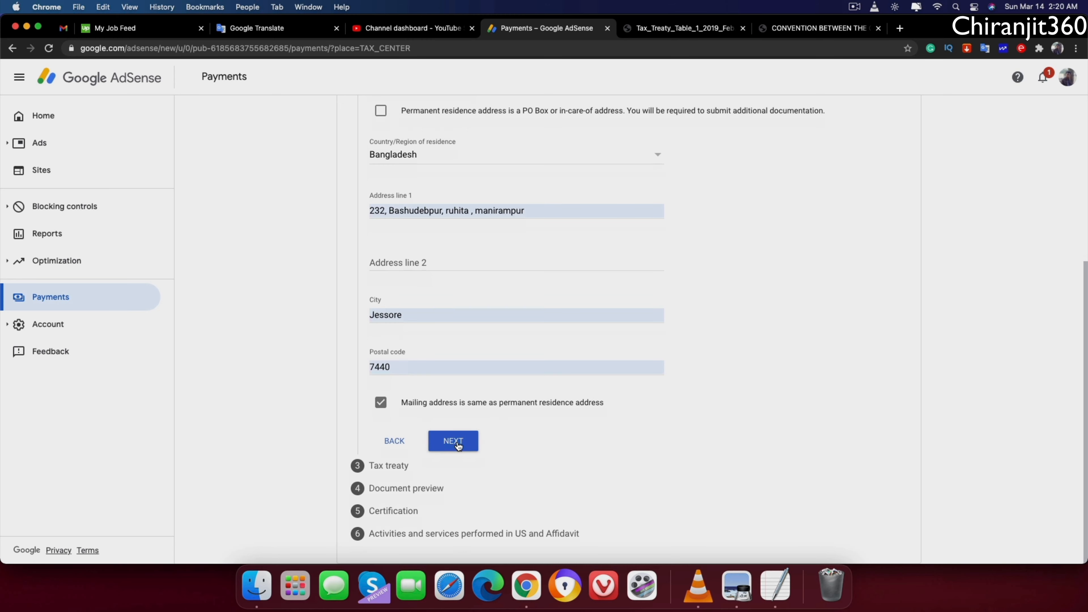
pyautogui.click(457, 442)
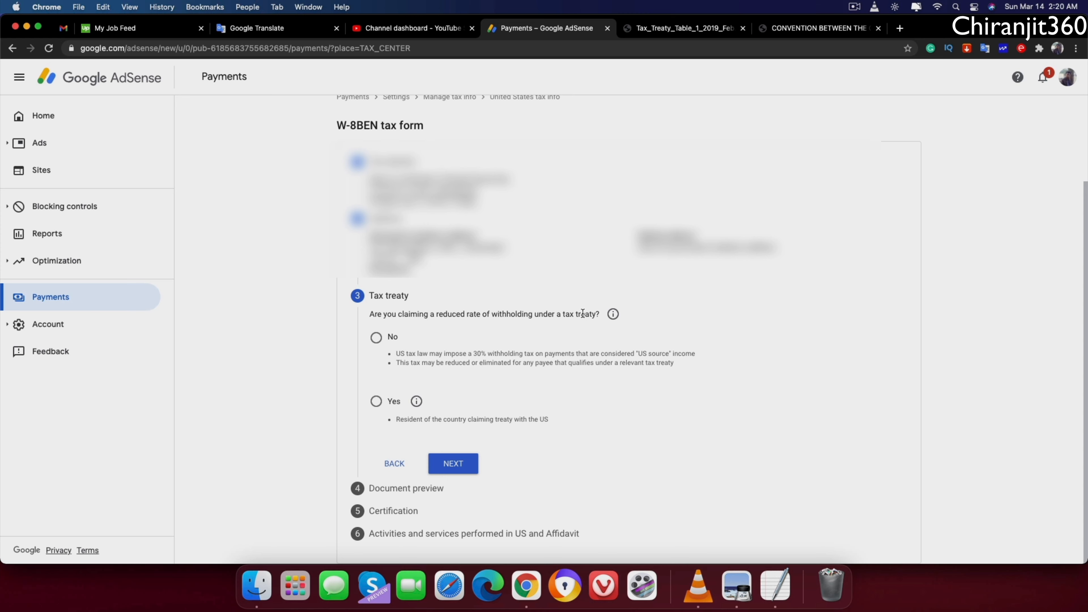
# Claim a reduced withholding rate under a tax treaty as a resident of Bangladesh.
pyautogui.click(379, 403)
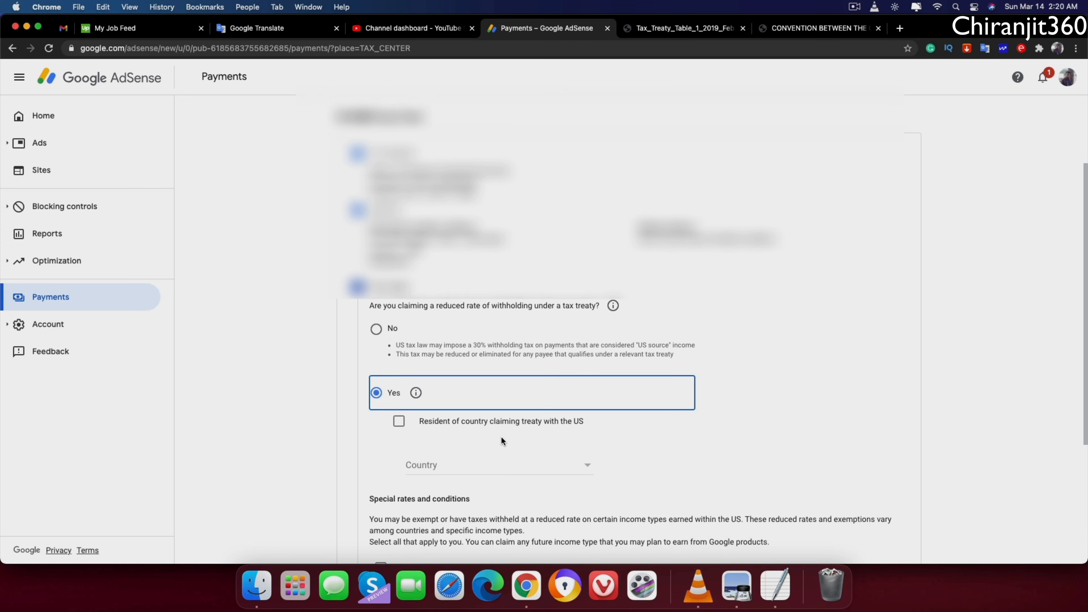
pyautogui.scroll(-2, 501, 436)
pyautogui.scroll(-2, 536, 429)
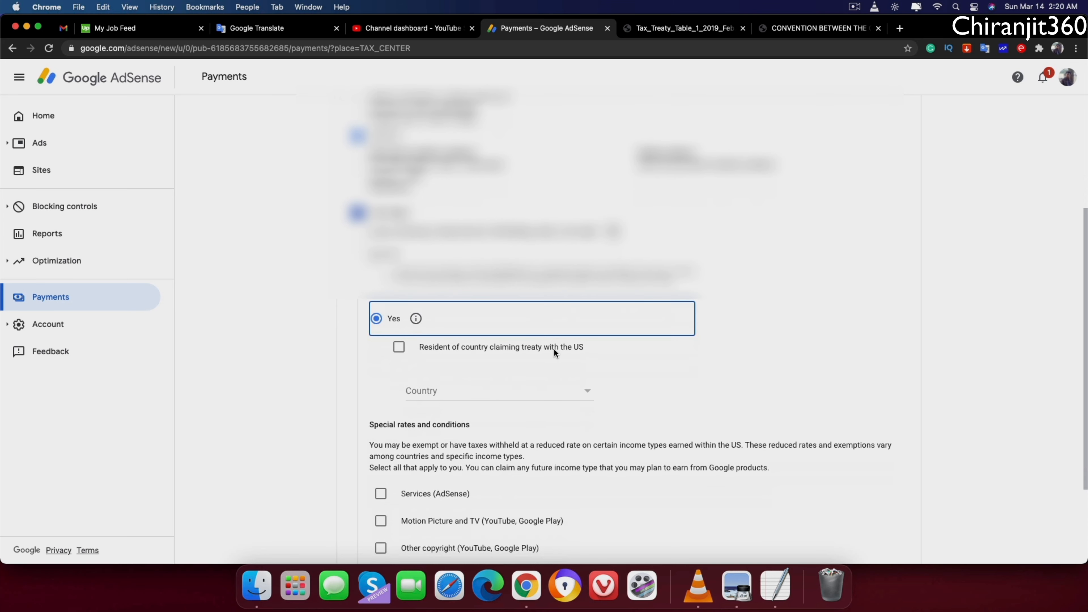
pyautogui.click(492, 396)
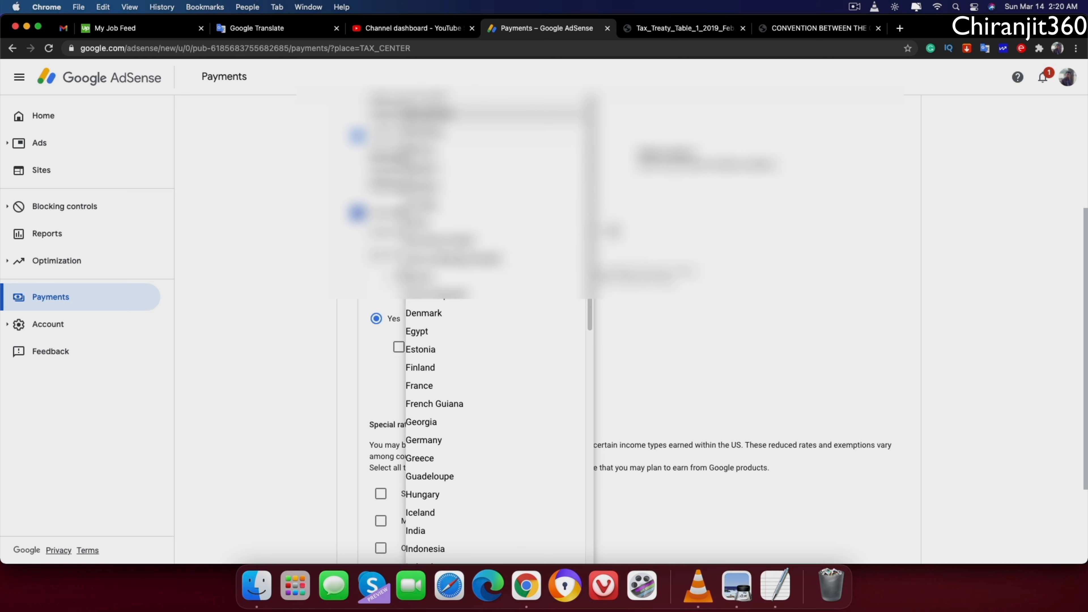
pyautogui.click(566, 114)
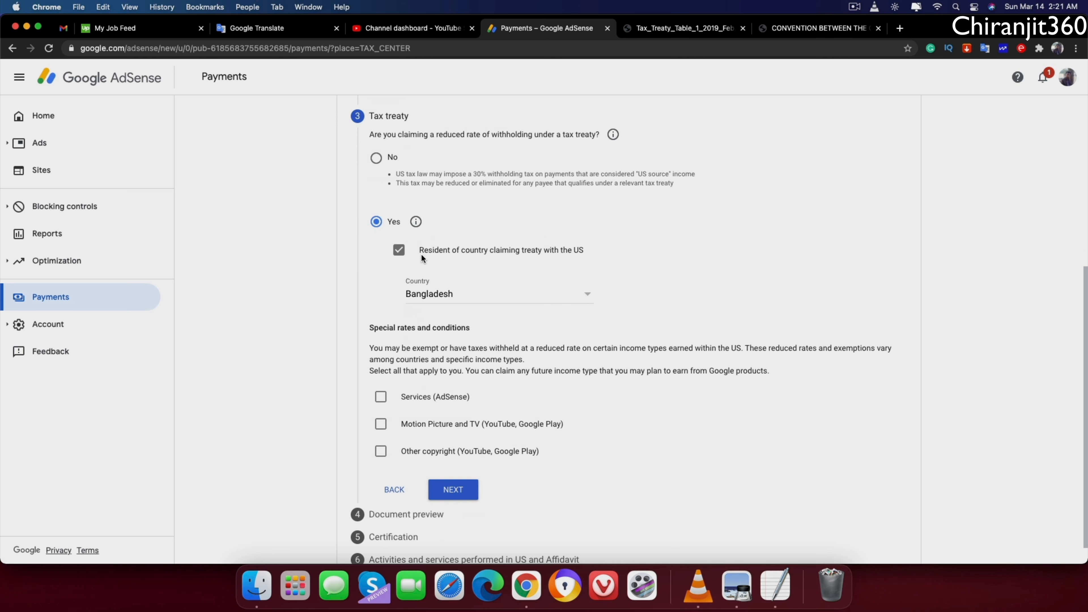
# Claim the Services (AdSense) income type under Article 7 and paragraph 1 at 0% (reduced rate), and affirm that the treaty terms are met.
pyautogui.click(398, 250)
pyautogui.scroll(-1, 529, 359)
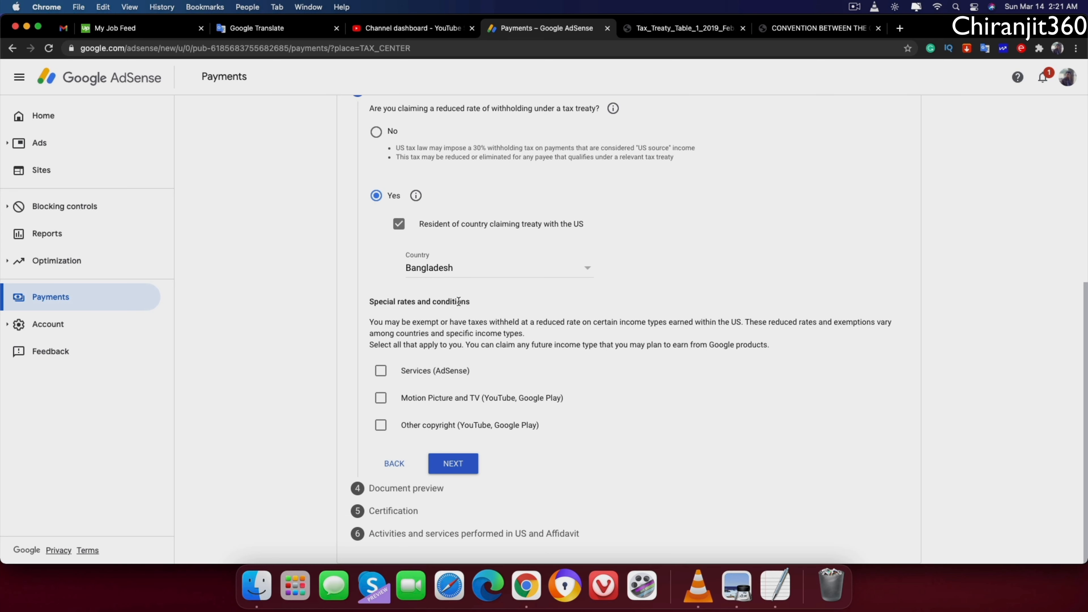
pyautogui.click(380, 370)
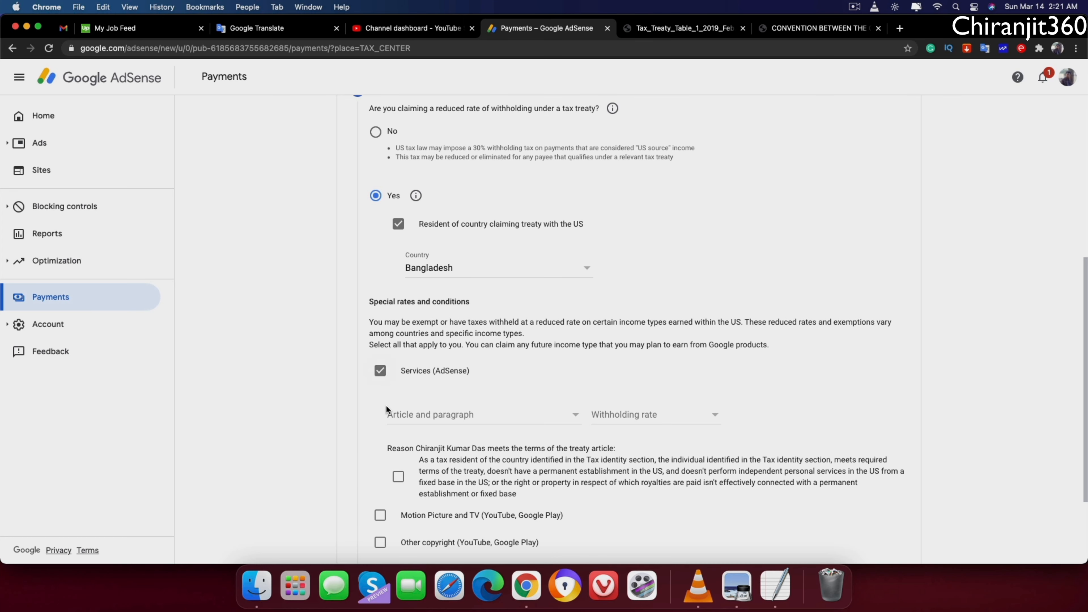
pyautogui.click(510, 419)
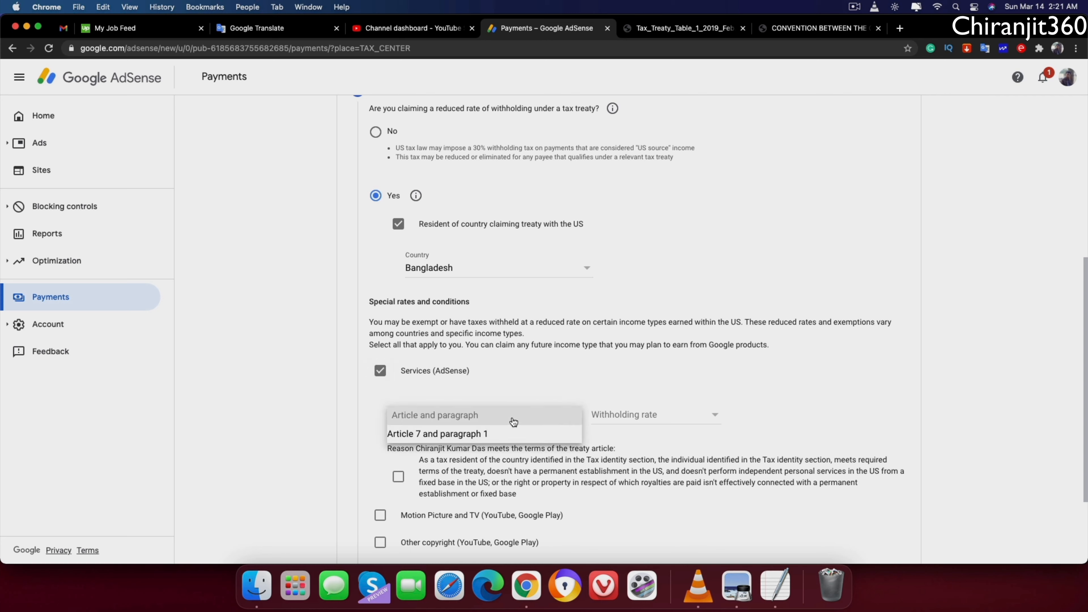
pyautogui.click(493, 433)
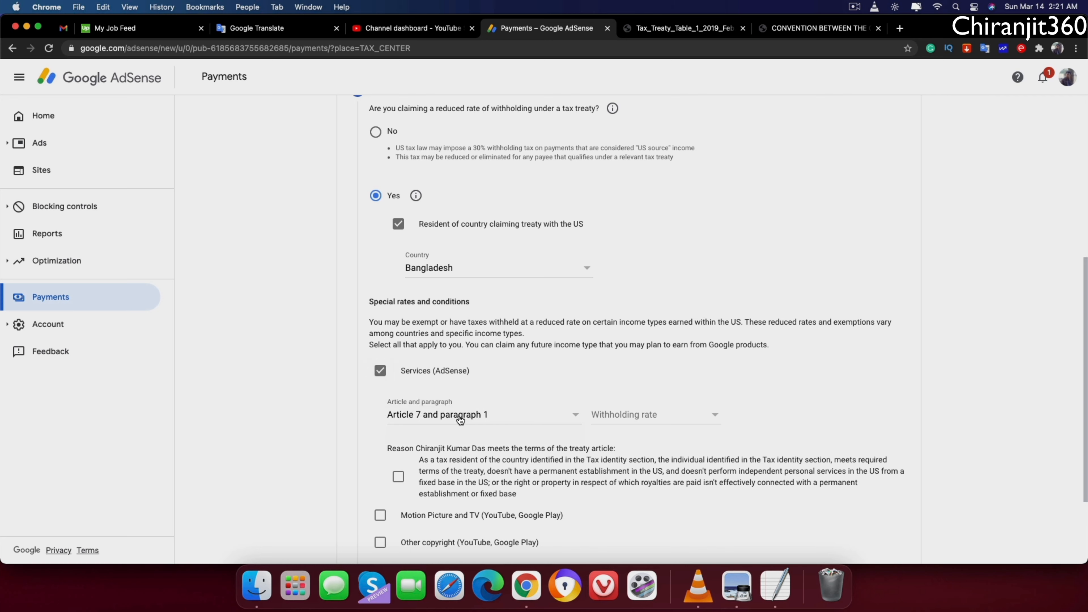
pyautogui.click(654, 416)
pyautogui.click(642, 434)
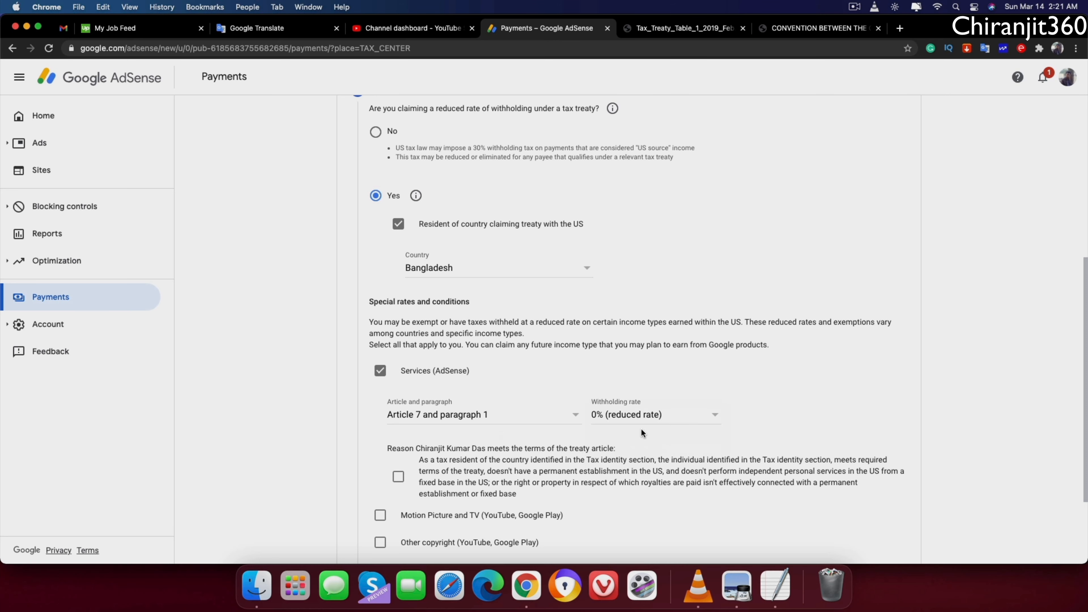
pyautogui.scroll(-1, 541, 431)
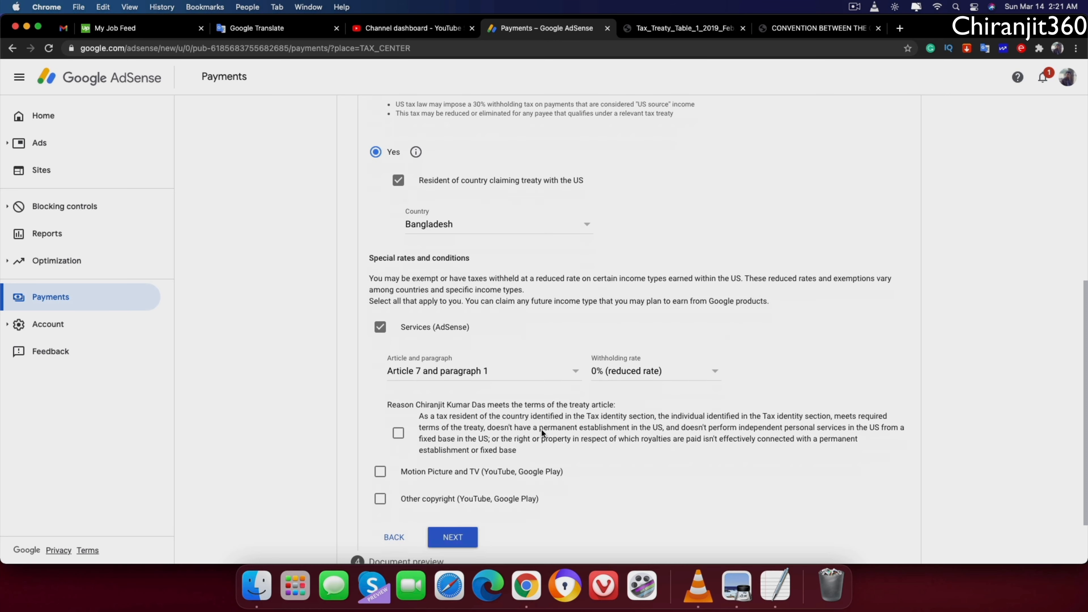
pyautogui.click(427, 430)
# Claim Motion Picture and TV income under Article 12 and paragraph 2 at 10% (reduced rate), and affirm that the treaty terms are met.
pyautogui.scroll(-2, 507, 428)
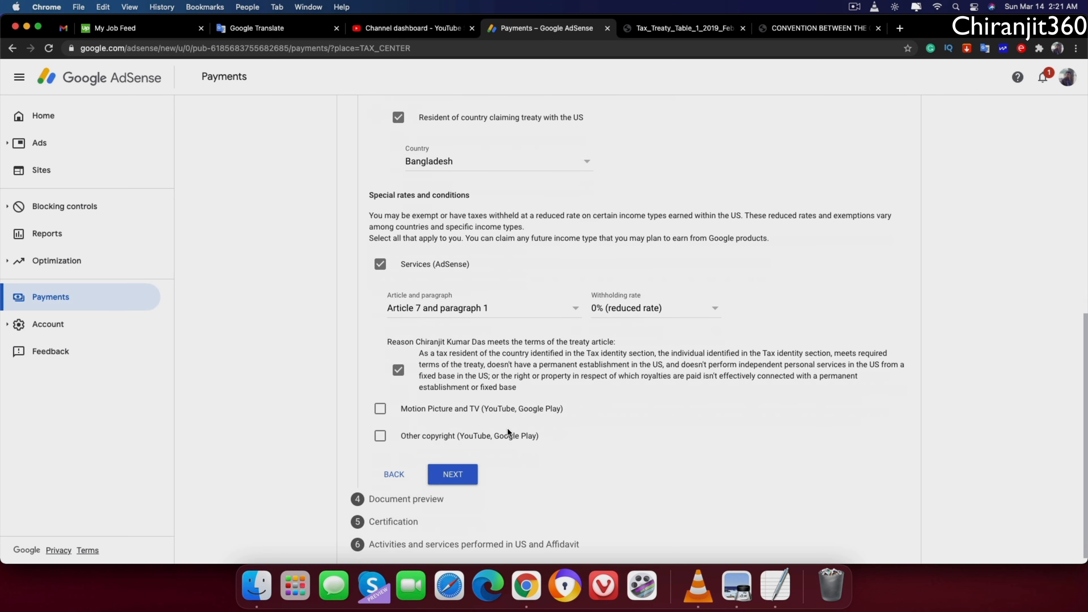
pyautogui.click(379, 408)
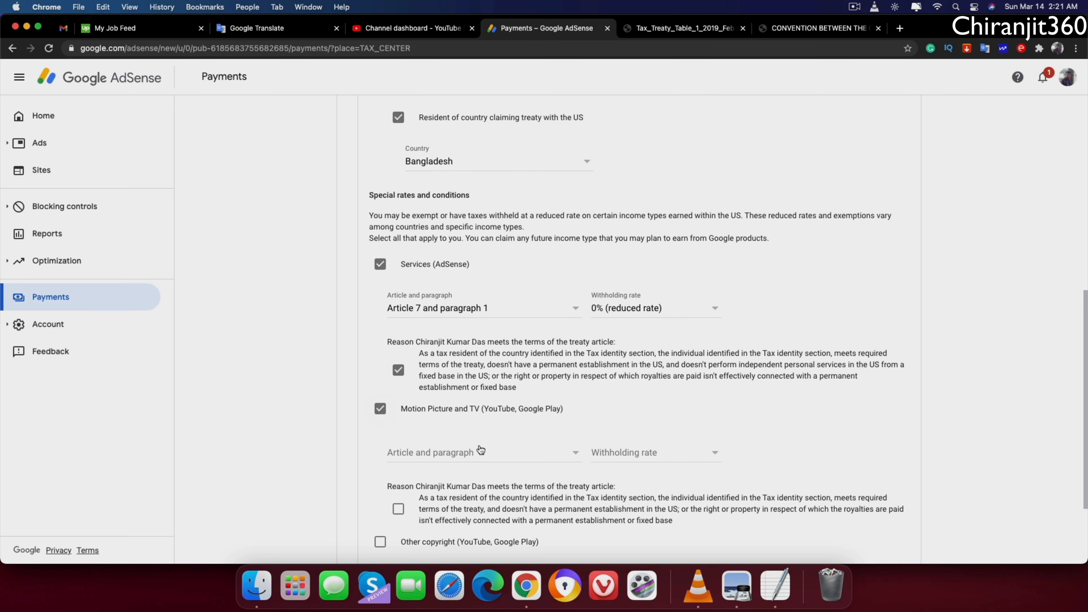
pyautogui.click(481, 449)
pyautogui.click(462, 464)
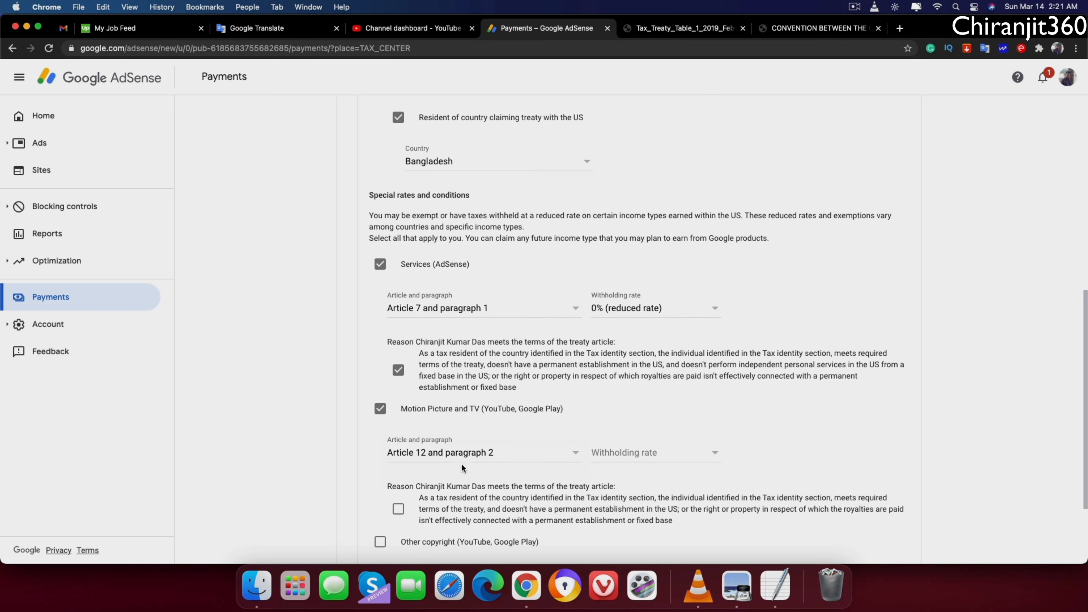
pyautogui.click(674, 455)
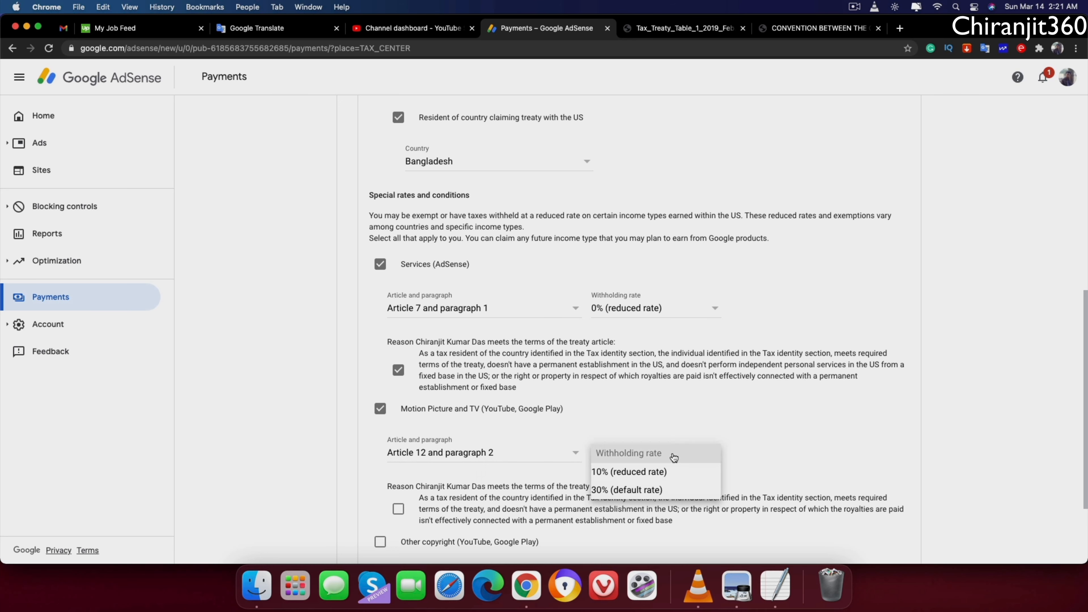
pyautogui.click(662, 472)
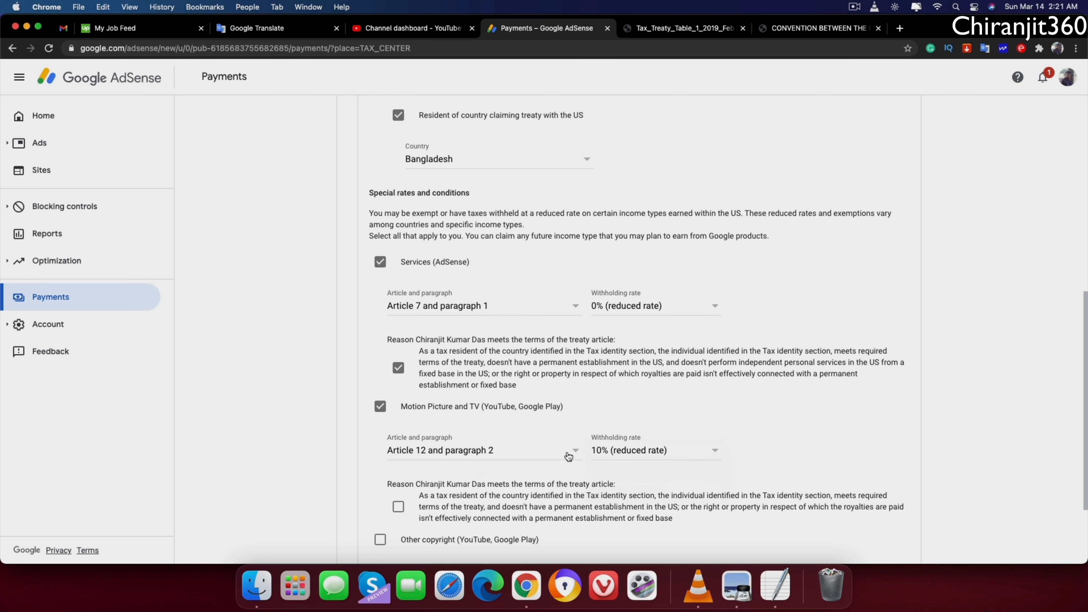
pyautogui.scroll(-2, 566, 456)
pyautogui.click(399, 424)
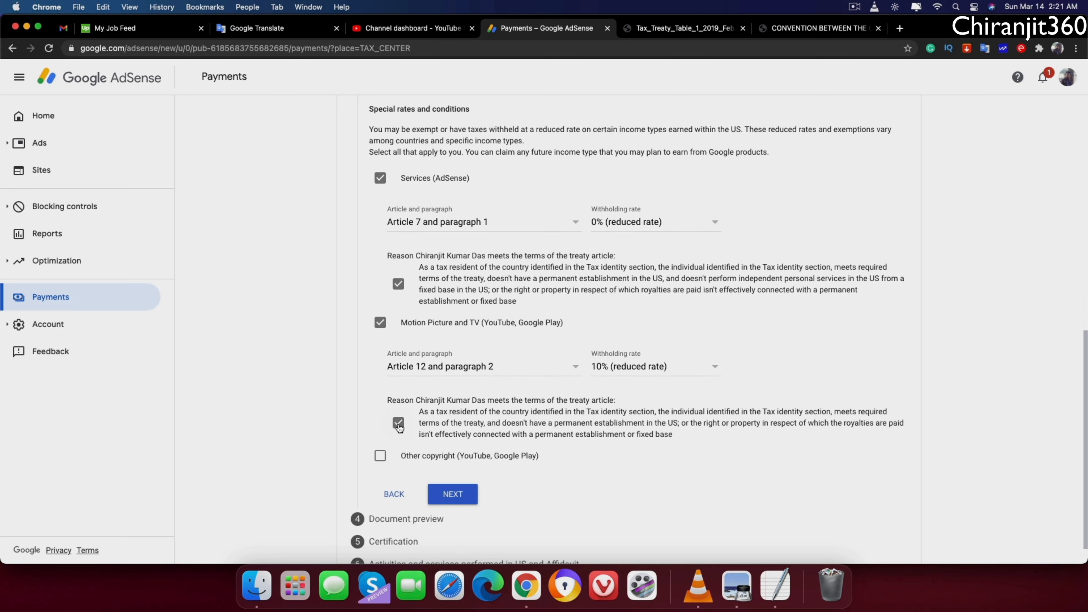
# Claim Other copyright income under Article 12 and paragraph 2 at 10% (reduced rate), affirm the treaty terms, and complete the tax treaty section.
pyautogui.scroll(-1, 449, 427)
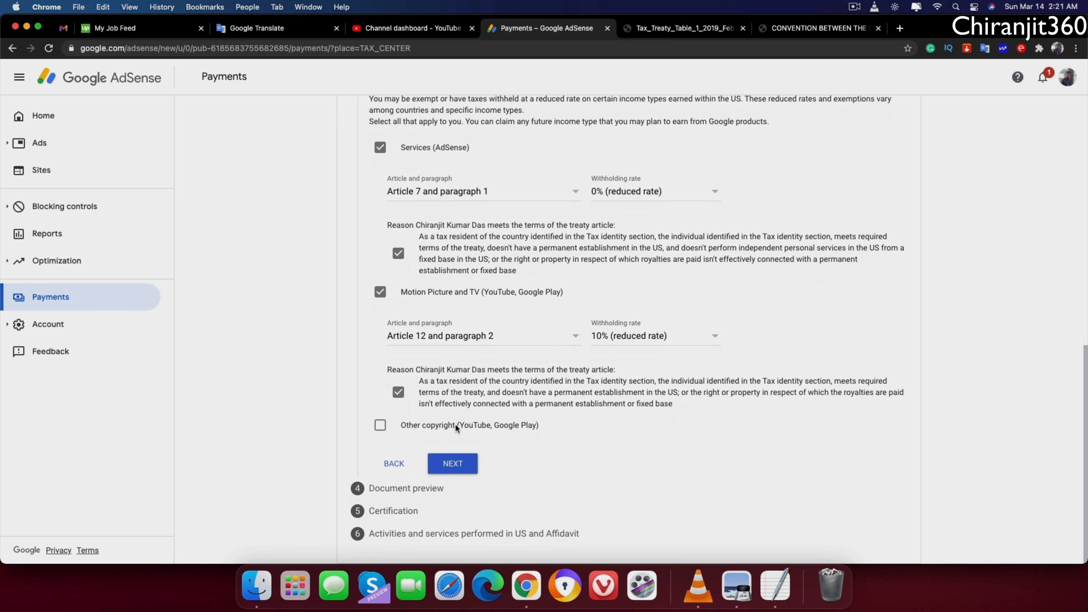
pyautogui.click(373, 422)
pyautogui.click(481, 470)
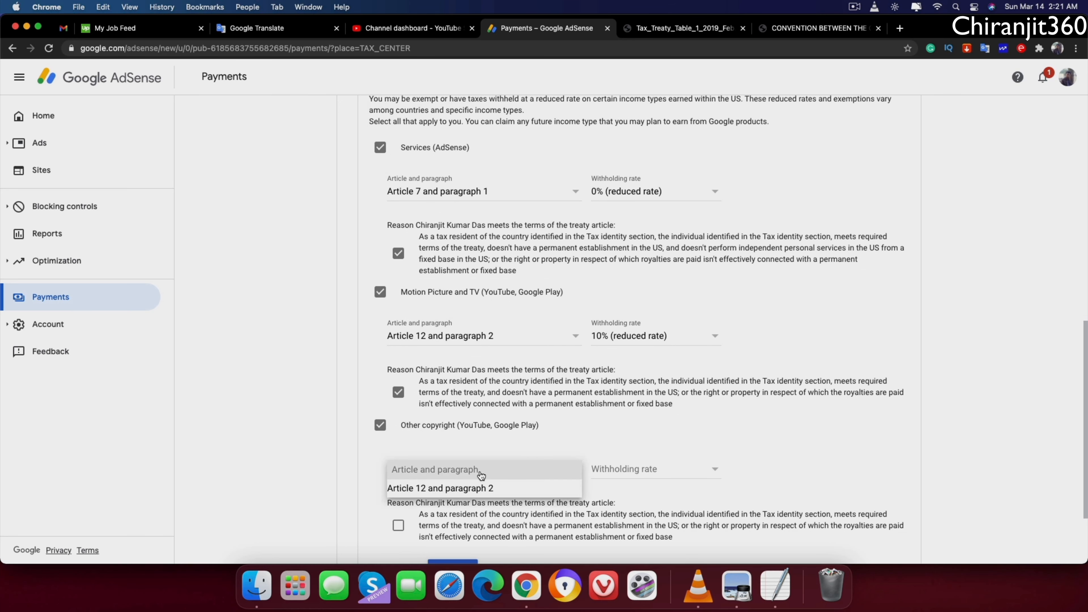
pyautogui.click(484, 488)
pyautogui.click(664, 471)
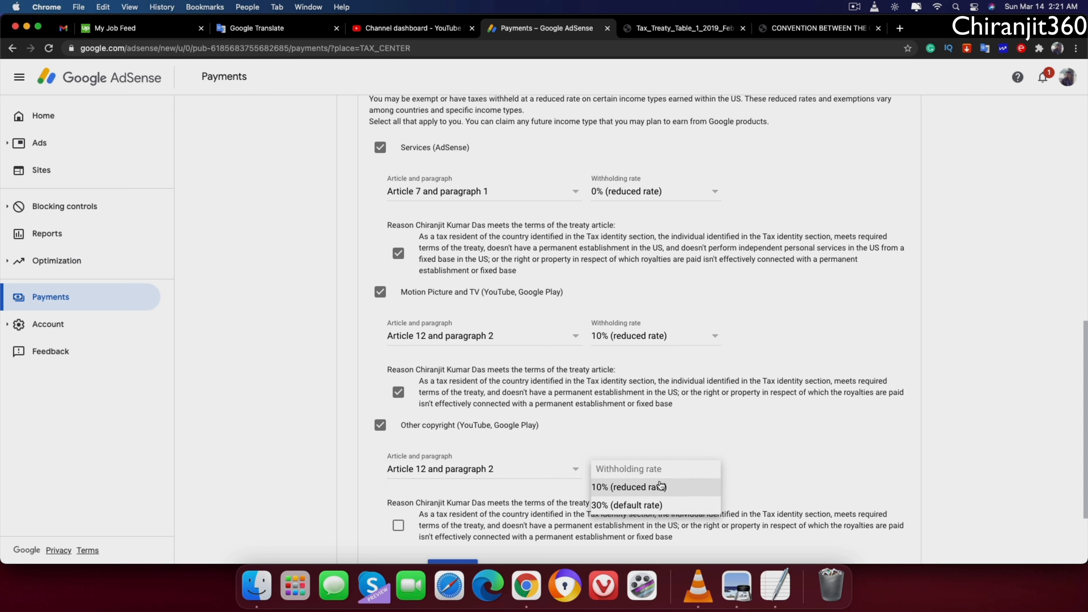
pyautogui.click(660, 486)
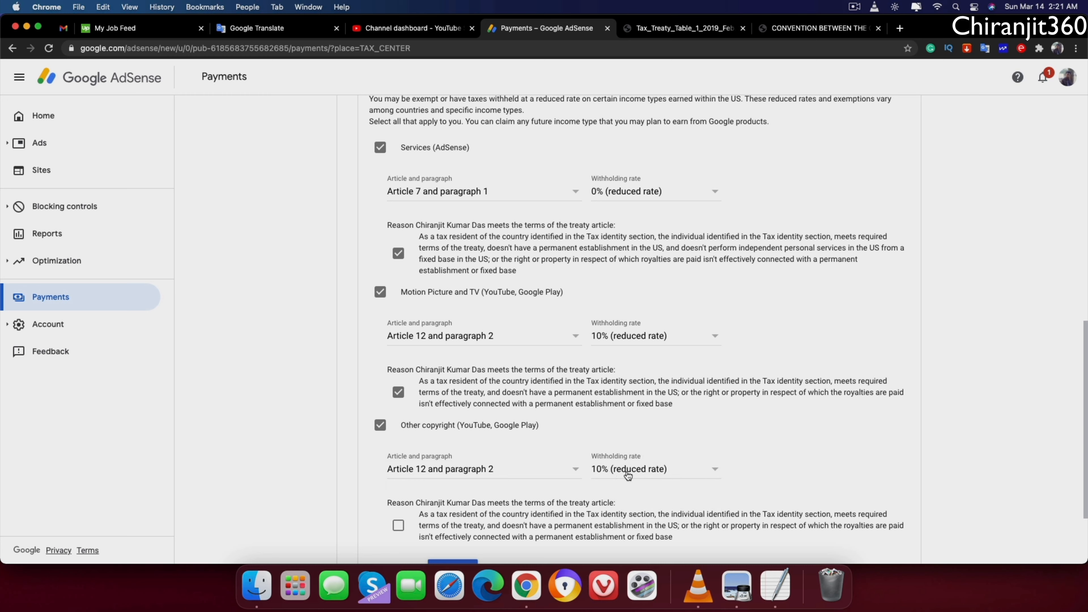
pyautogui.scroll(-2, 651, 477)
pyautogui.scroll(-2, 651, 477)
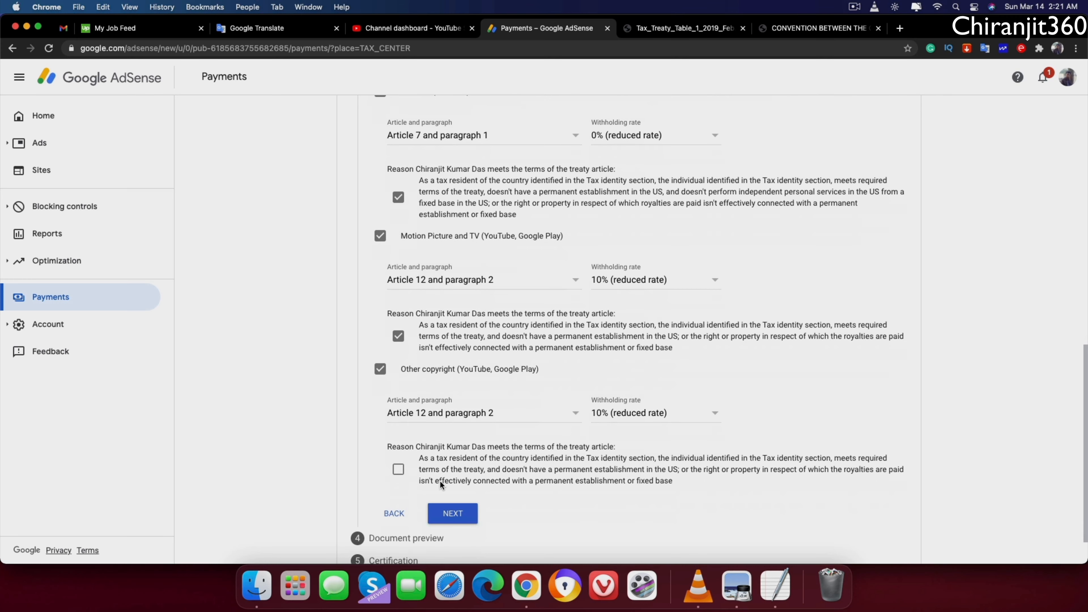
pyautogui.click(398, 469)
pyautogui.scroll(-3, 534, 467)
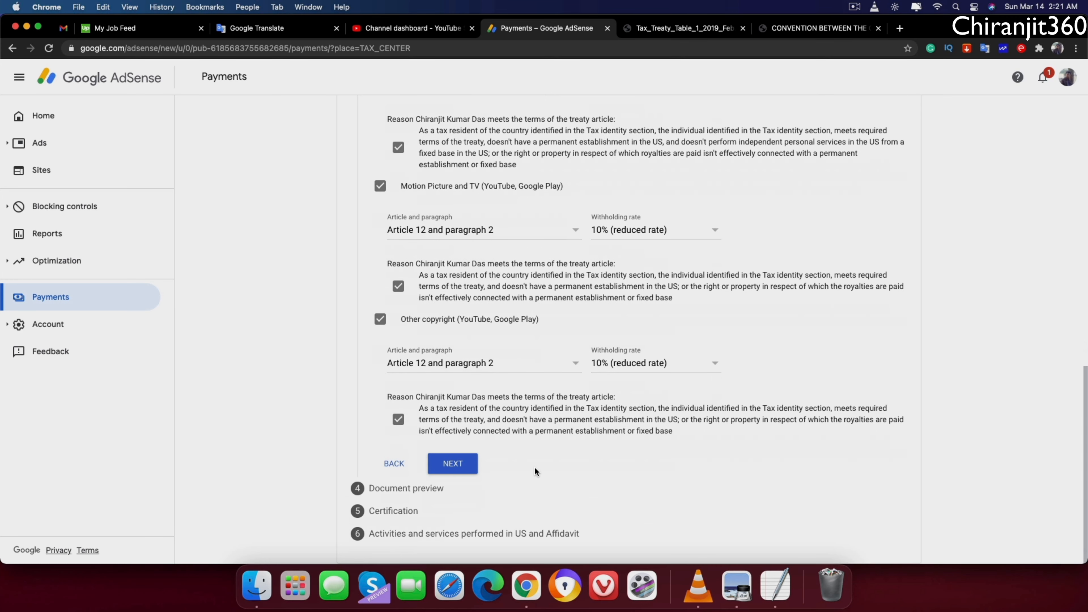
pyautogui.click(467, 465)
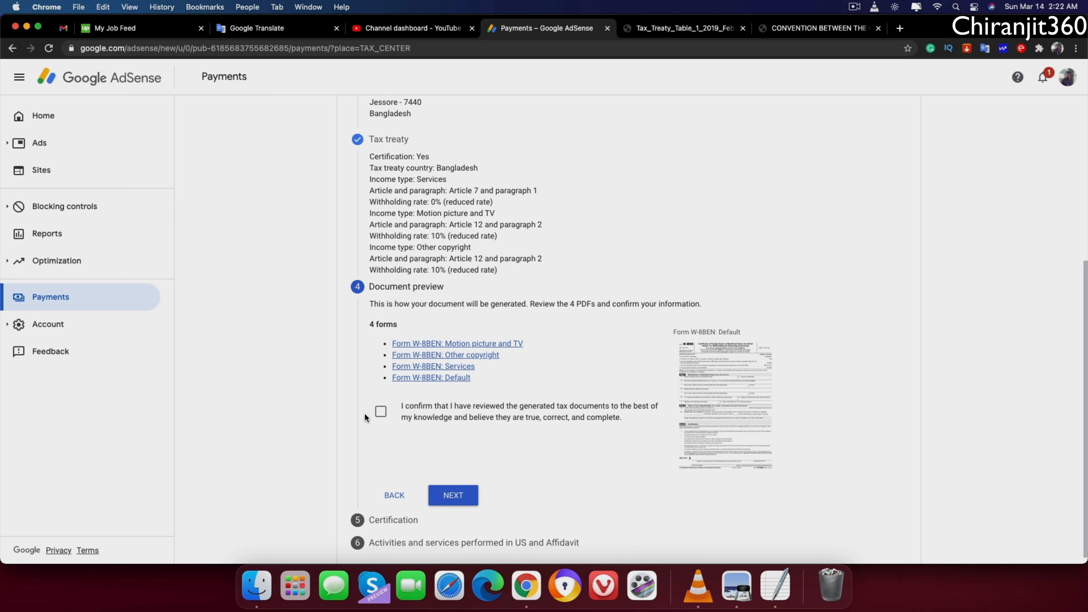
# Confirm that the generated W-8BEN documents have been reviewed and complete the document preview section.
pyautogui.click(381, 411)
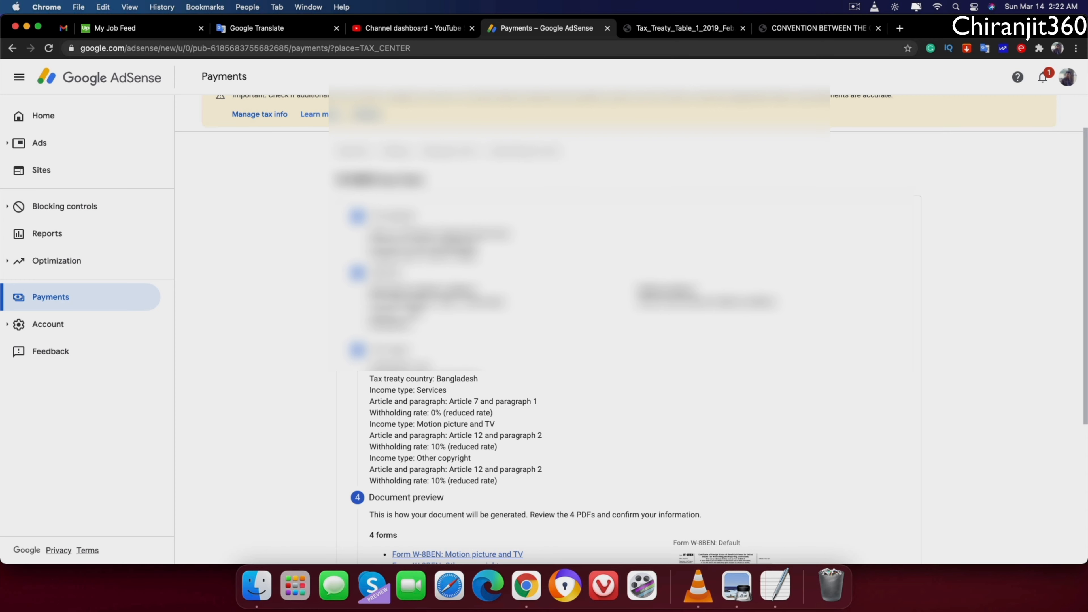
pyautogui.scroll(-5, 468, 429)
pyautogui.click(454, 418)
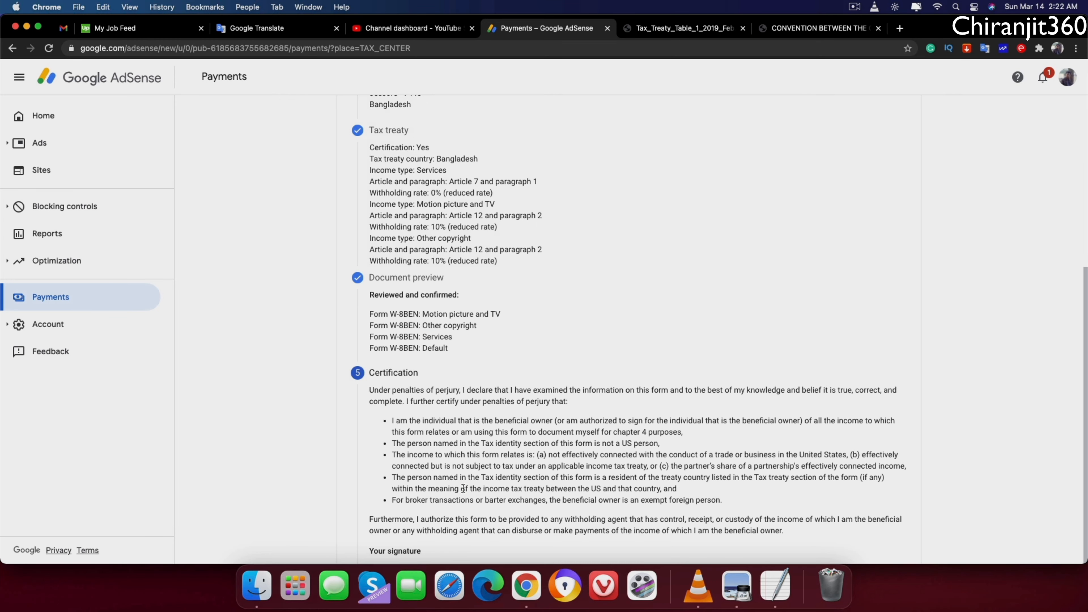
# Sign the certification with the full legal name as the person completing the form on their own behalf, and complete the section.
pyautogui.scroll(-5, 521, 348)
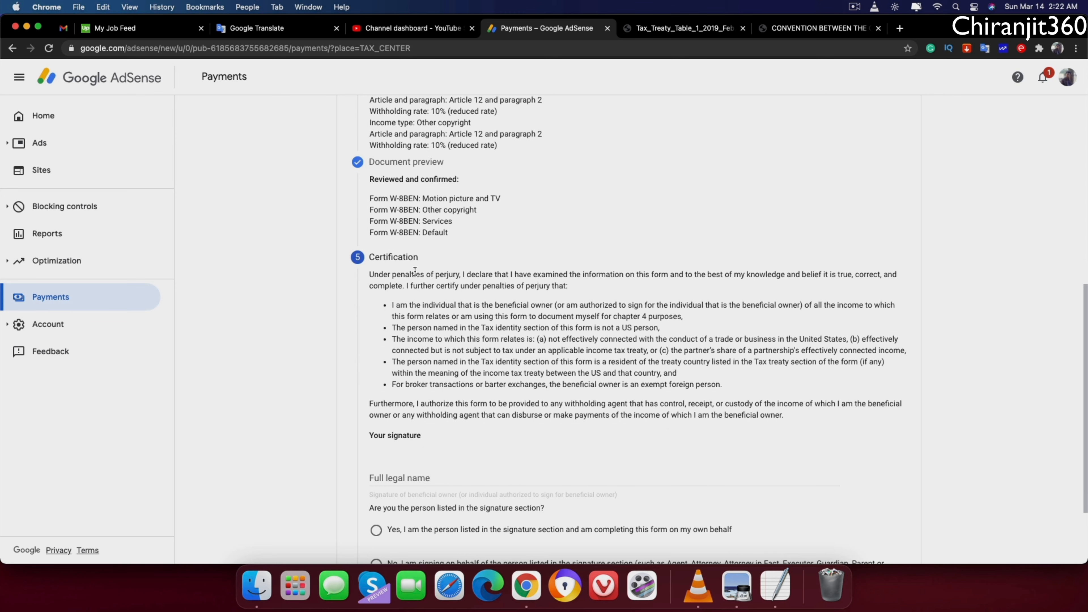
pyautogui.scroll(-5, 535, 385)
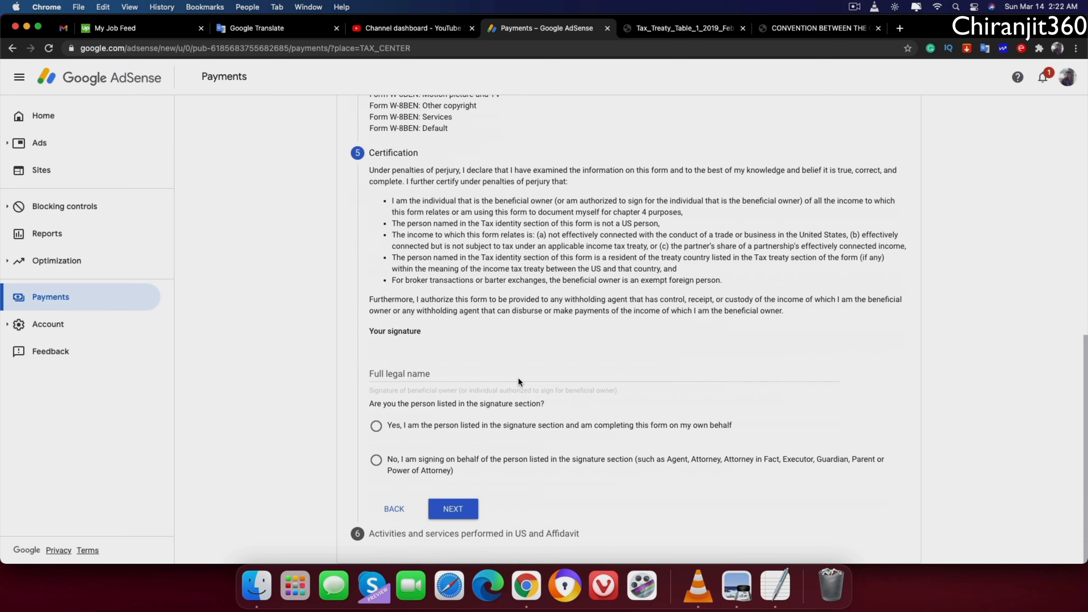
pyautogui.click(426, 374)
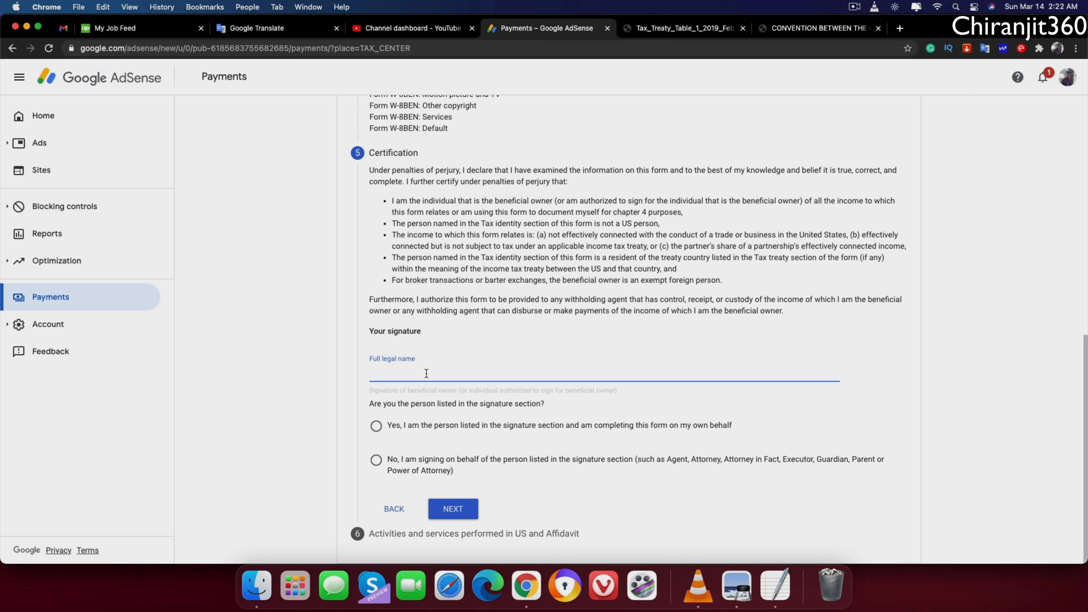
pyautogui.write('Chiranjit Kumar Das')
pyautogui.click(380, 429)
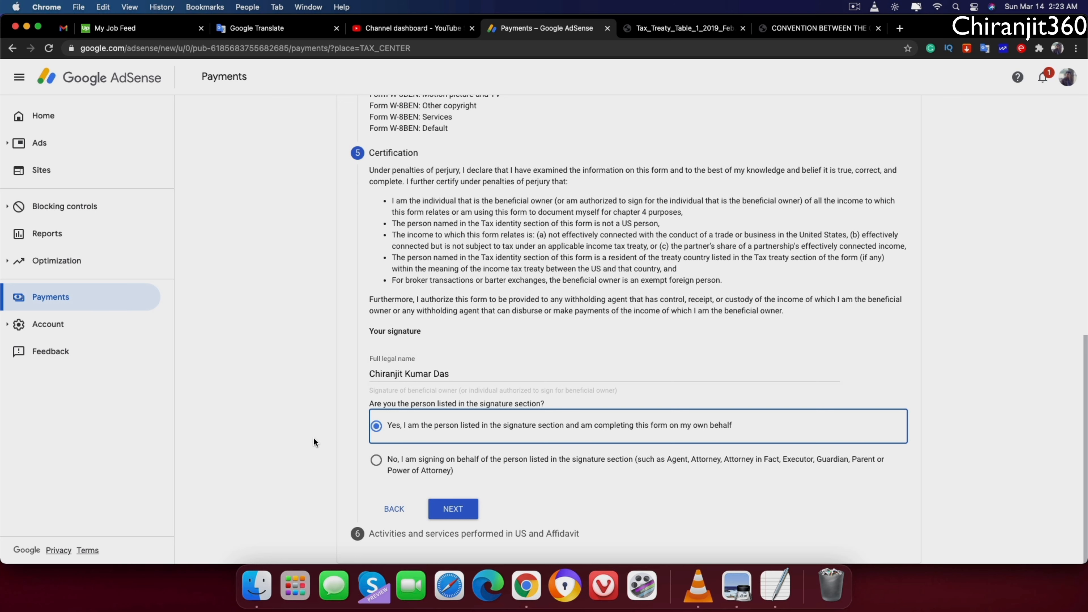
pyautogui.click(453, 509)
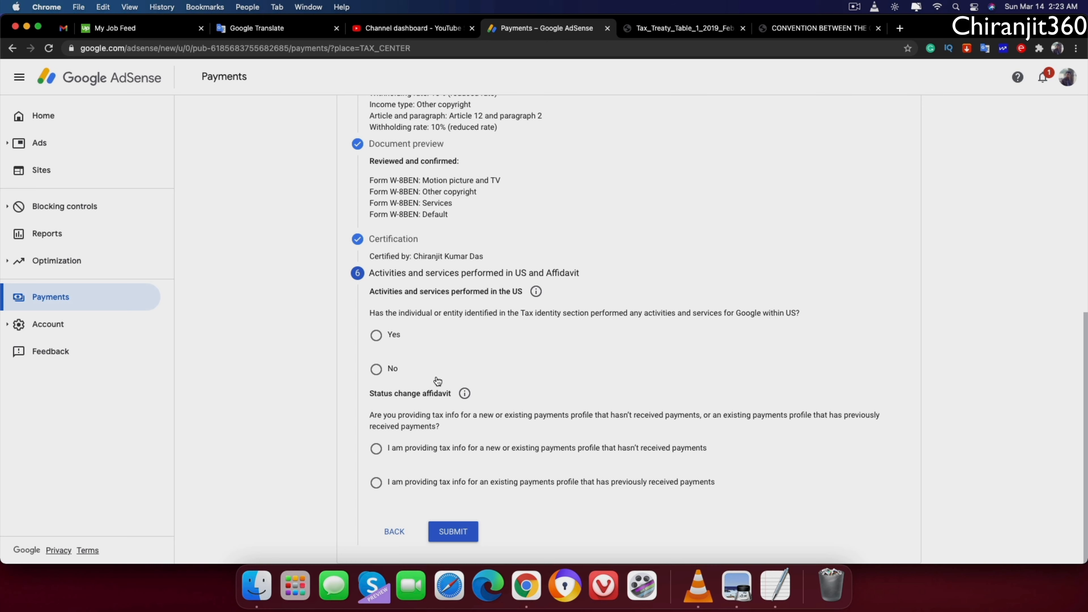
# Certify that no services were performed in the US, and declare unchanged information for an existing payments profile that has previously received payments.
pyautogui.click(380, 374)
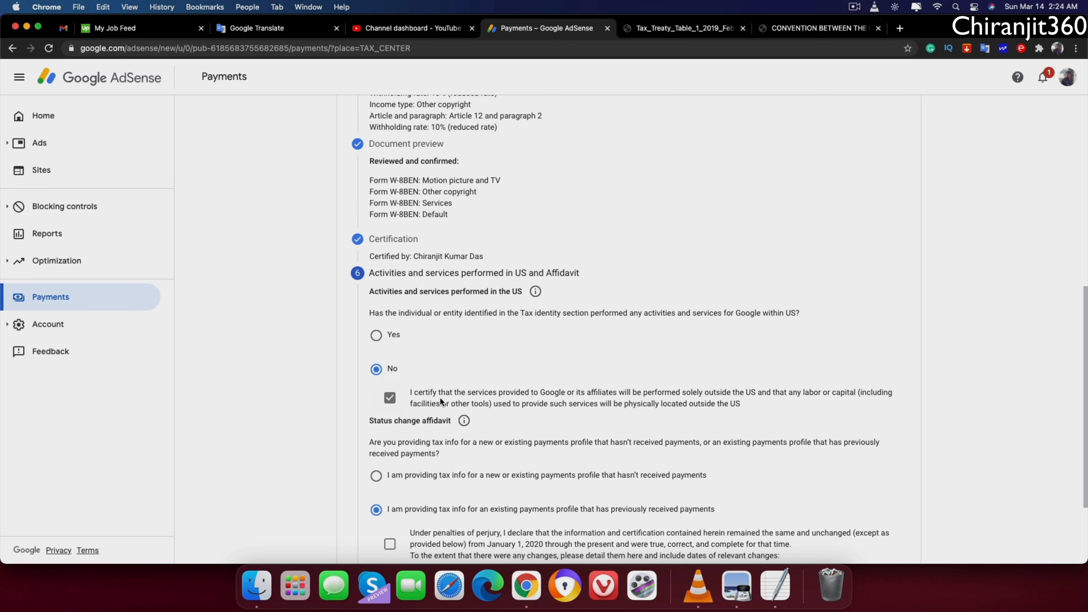
pyautogui.scroll(-2, 439, 397)
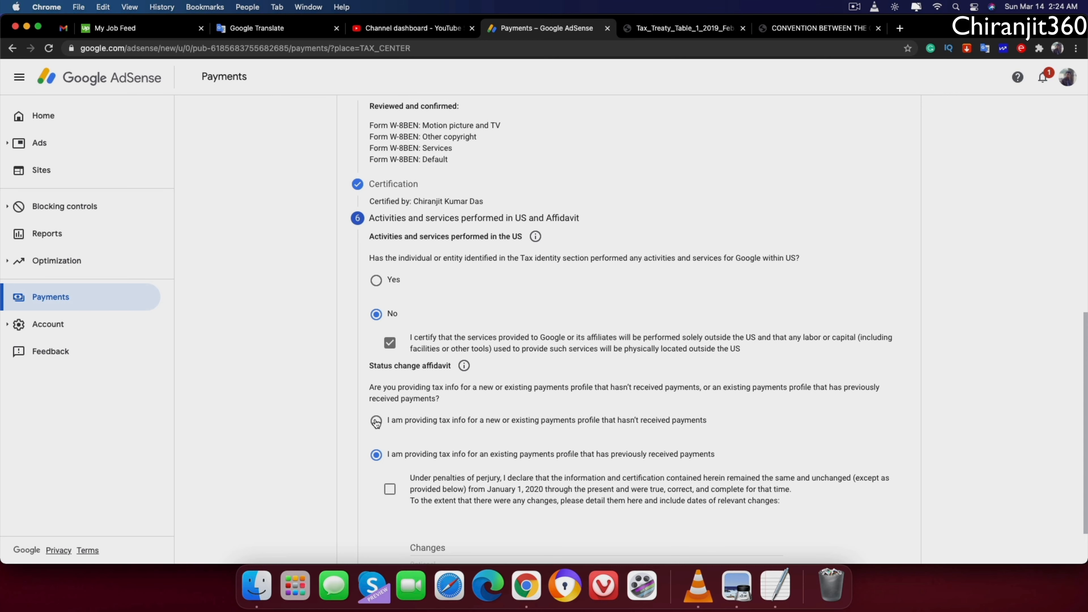
pyautogui.scroll(-3, 433, 448)
pyautogui.click(388, 427)
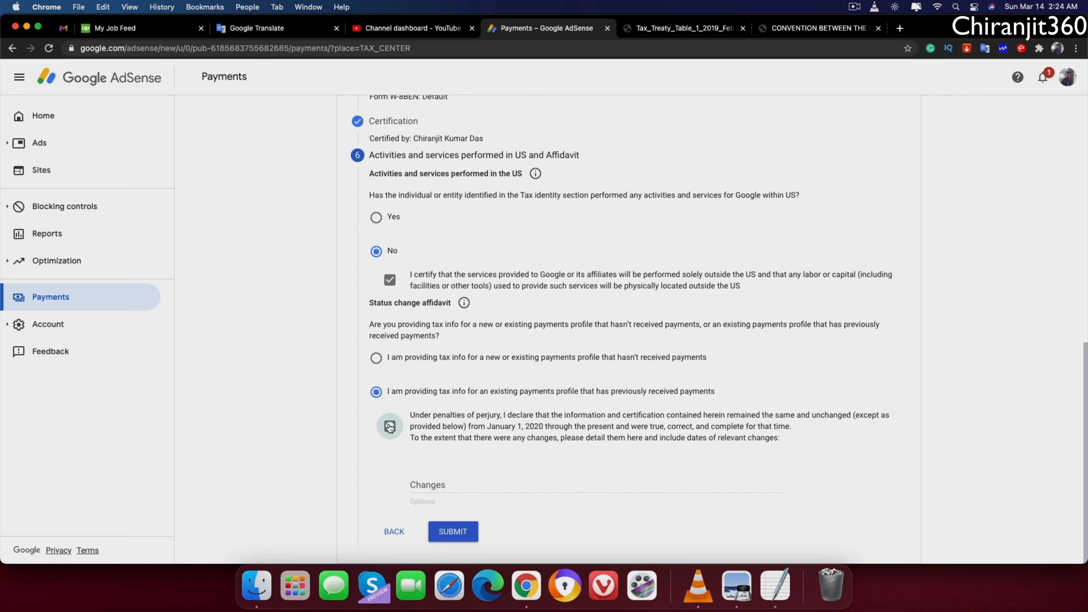
# Leave the optional changes field of the status change affidavit empty and submit the tax form.
pyautogui.click(489, 482)
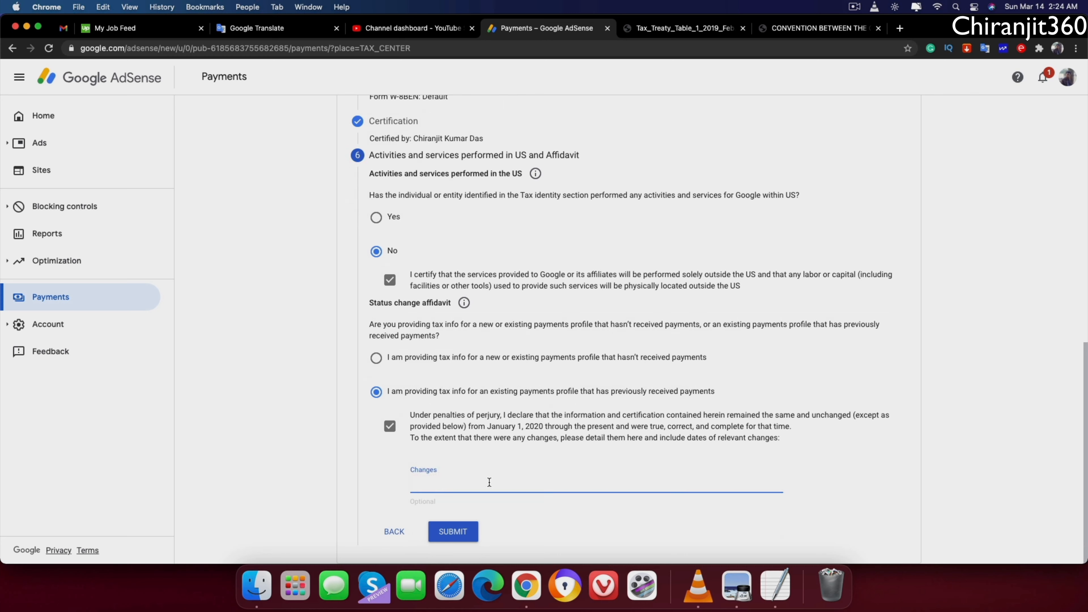
pyautogui.click(383, 484)
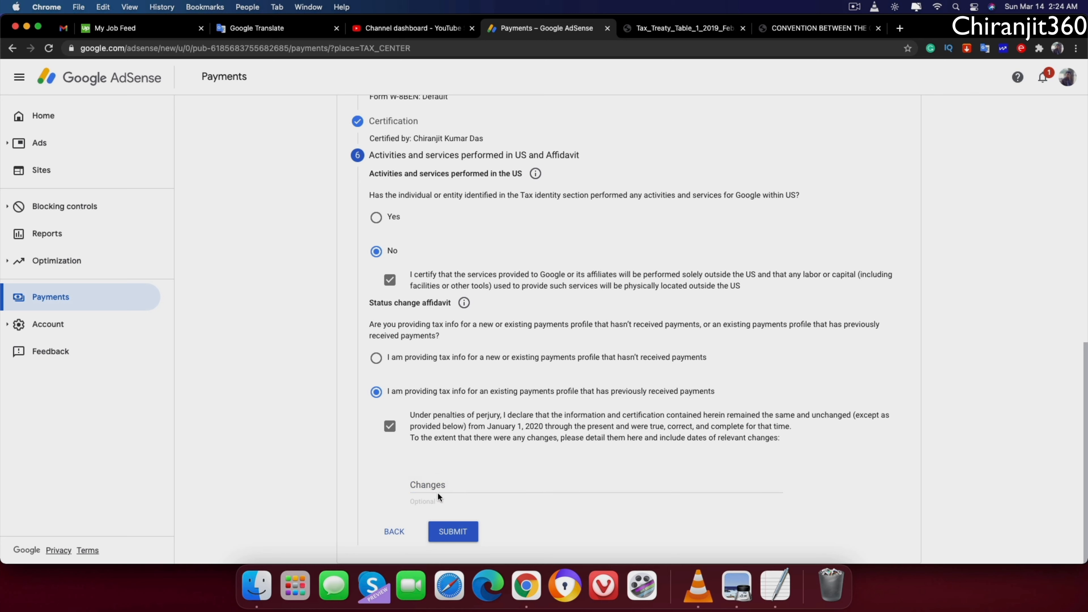
pyautogui.click(455, 535)
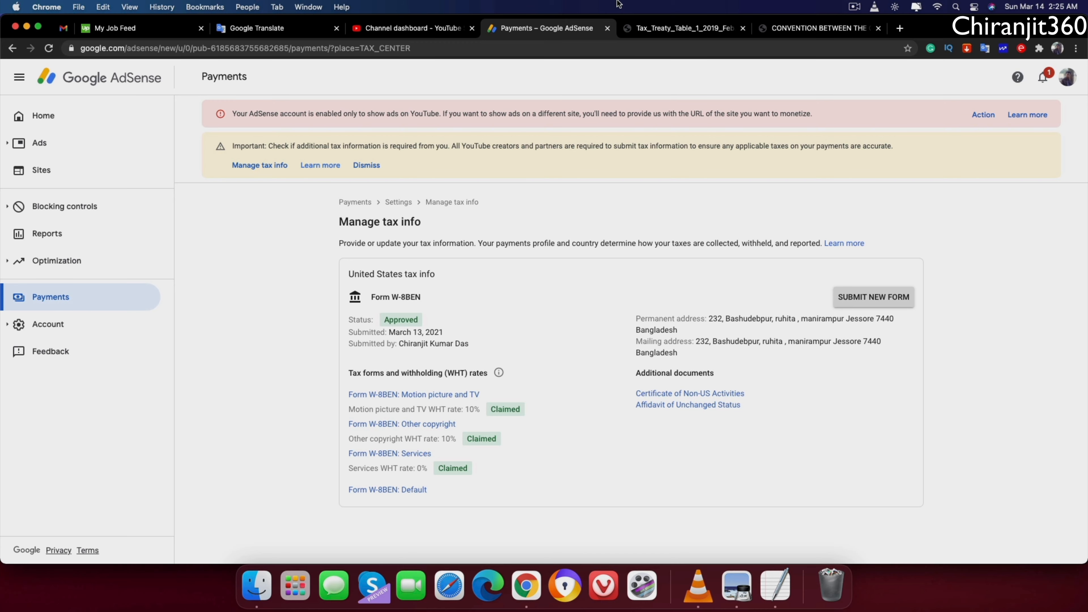
# Examine the copyright royalty rates for Bangladesh and compare them with Australia and Canada in the Tax_Treaty_Table_1_2019_Feb.pdf document.
pyautogui.click(666, 27)
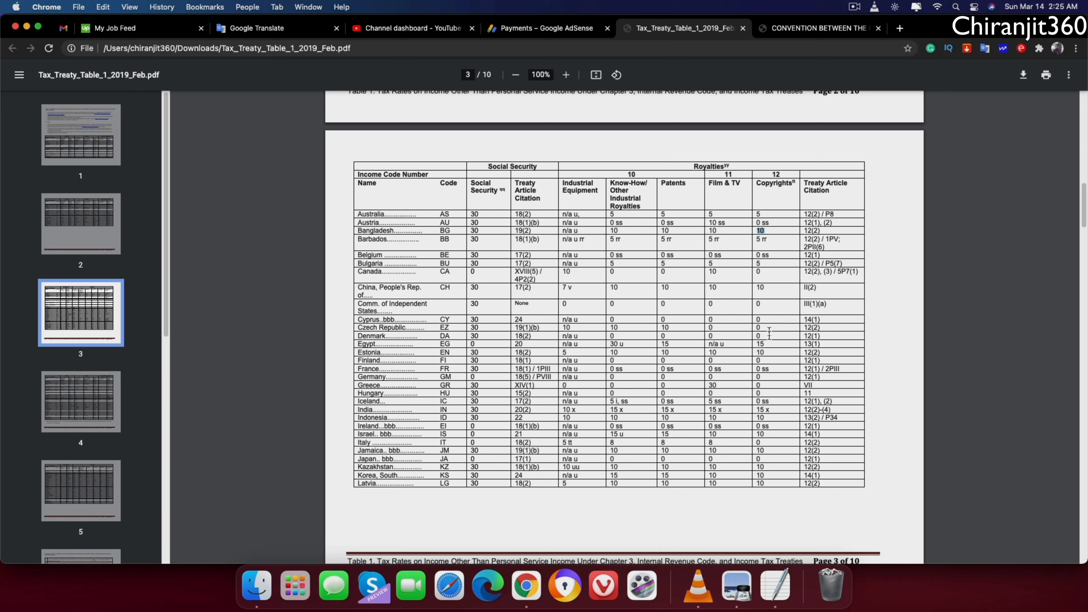
pyautogui.moveTo(757, 214); pyautogui.dragTo(770, 257)
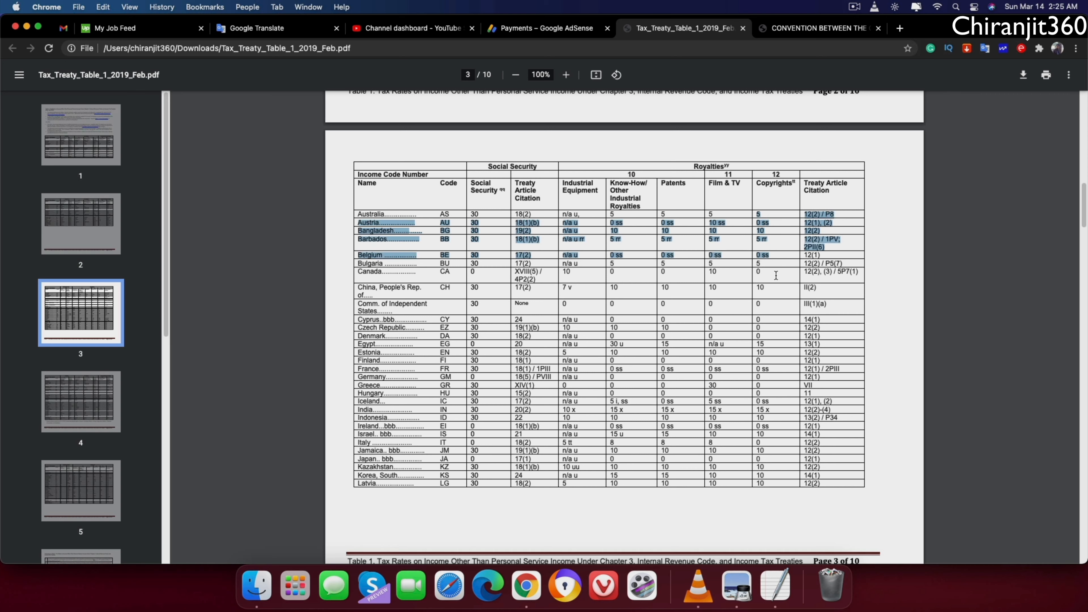
pyautogui.click(778, 293)
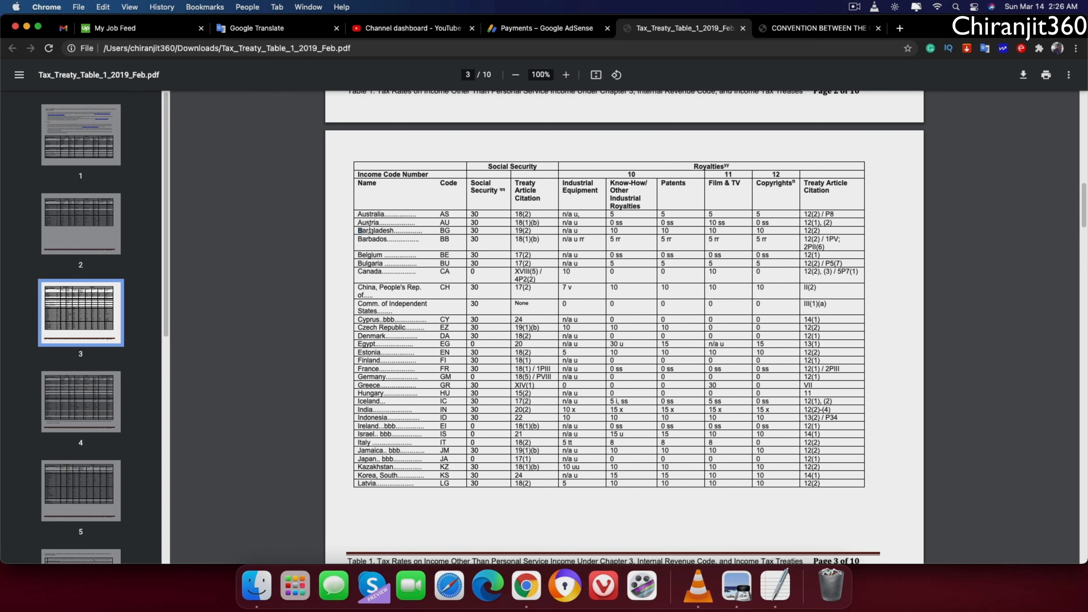
pyautogui.moveTo(369, 228); pyautogui.dragTo(421, 230)
pyautogui.click(783, 238)
pyautogui.moveTo(755, 213); pyautogui.dragTo(781, 211)
pyautogui.click(762, 271)
pyautogui.moveTo(762, 272); pyautogui.dragTo(736, 272)
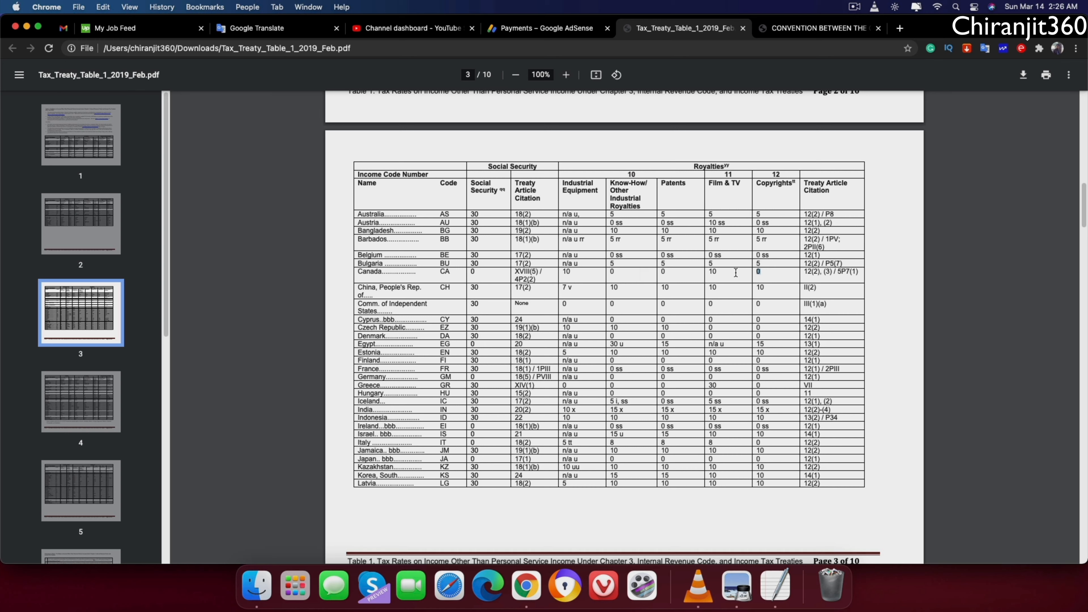